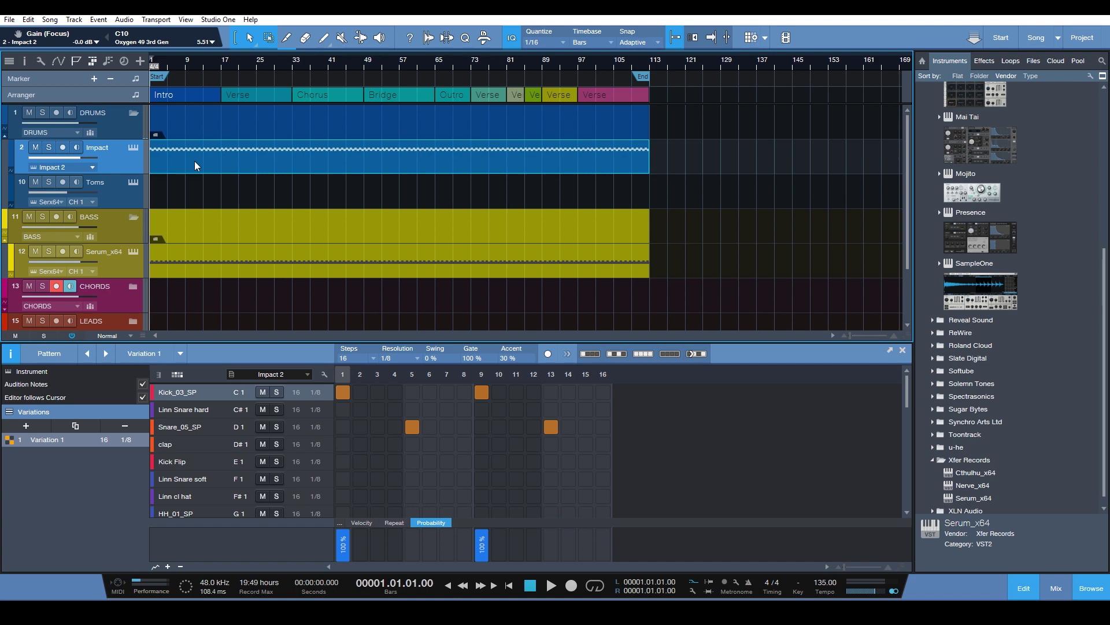
Step: Play the song from the start while viewing the Serum bass pattern and the Impact drum pattern
{"action": "key", "text": "space"}
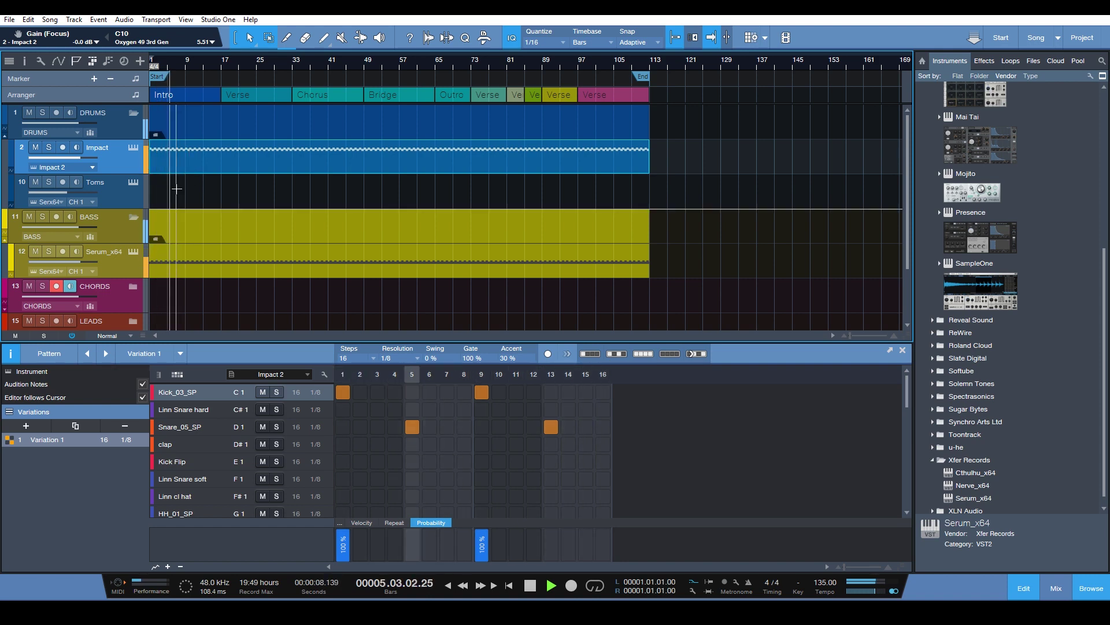
{"action": "left_click", "coordinate": [162, 265]}
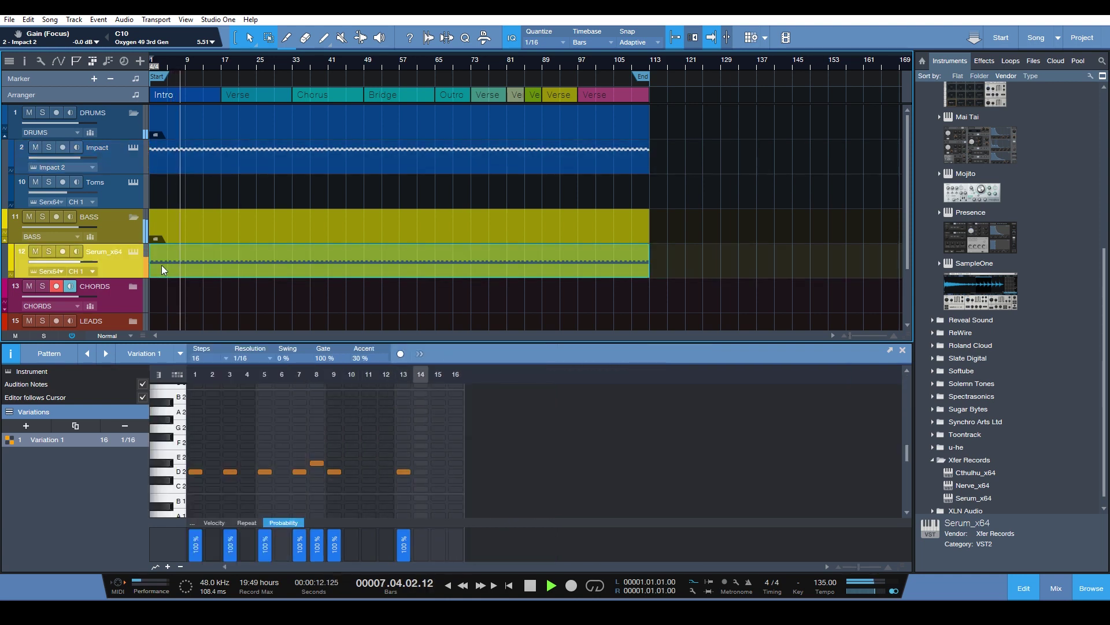
{"action": "left_click", "coordinate": [201, 171]}
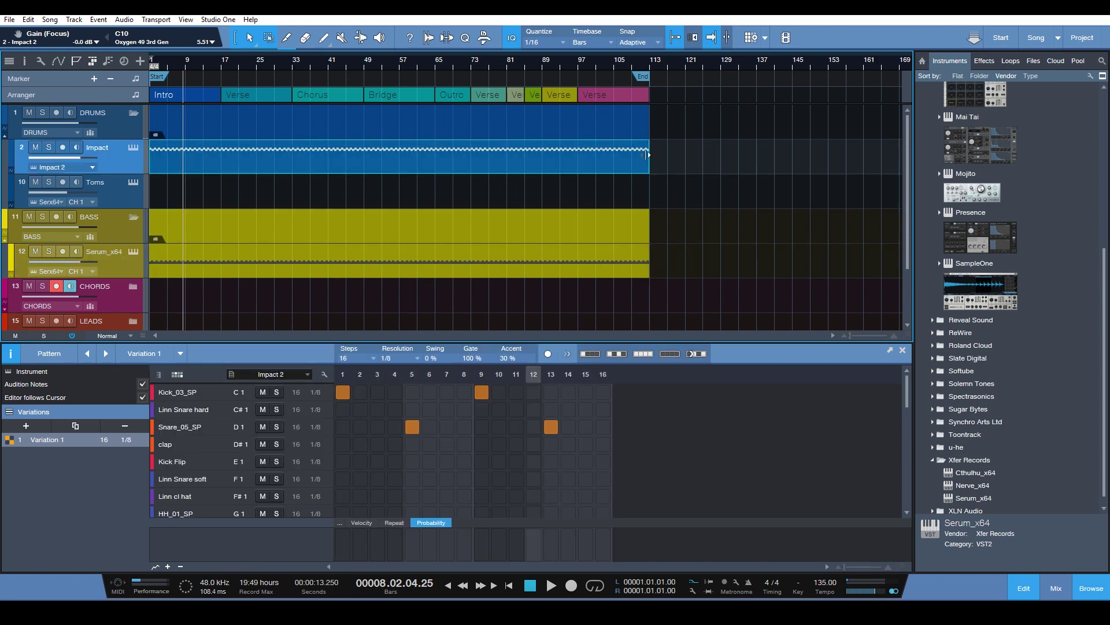
Step: Split the Impact drum pattern at bars 17, 33, 49 and 65, where the Verse, Chorus, Bridge and Outro sections begin
{"action": "mouse_move", "coordinate": [647, 155]}
{"action": "left_mouse_down"}
{"action": "mouse_move", "coordinate": [183, 163]}
{"action": "mouse_move", "coordinate": [647, 165]}
{"action": "left_mouse_up"}
{"action": "key", "text": "e"}
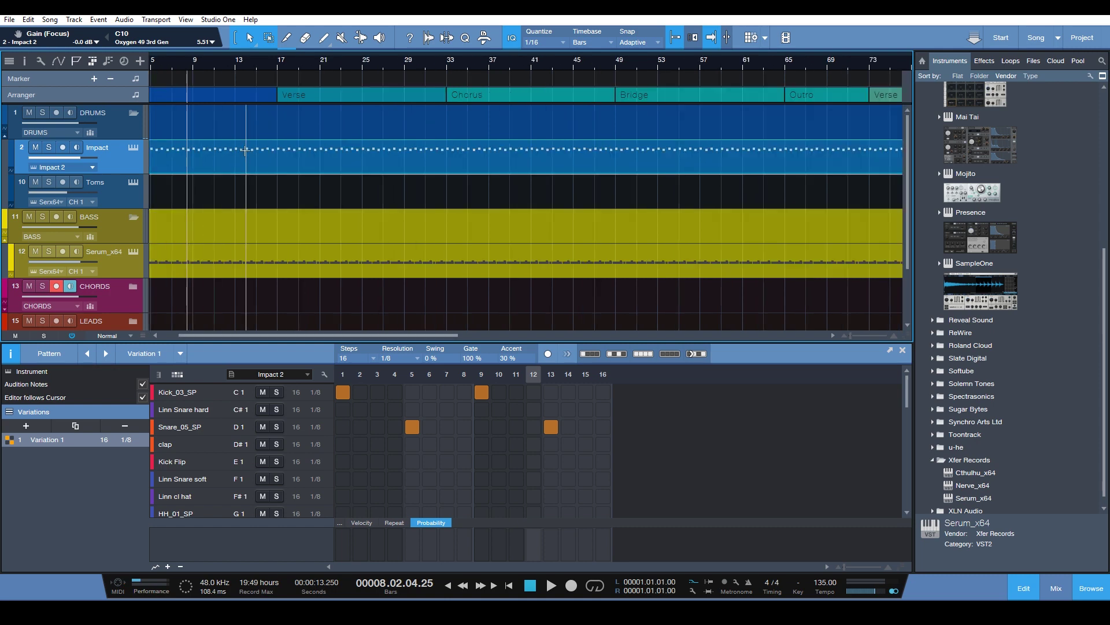
{"action": "key", "text": "3"}
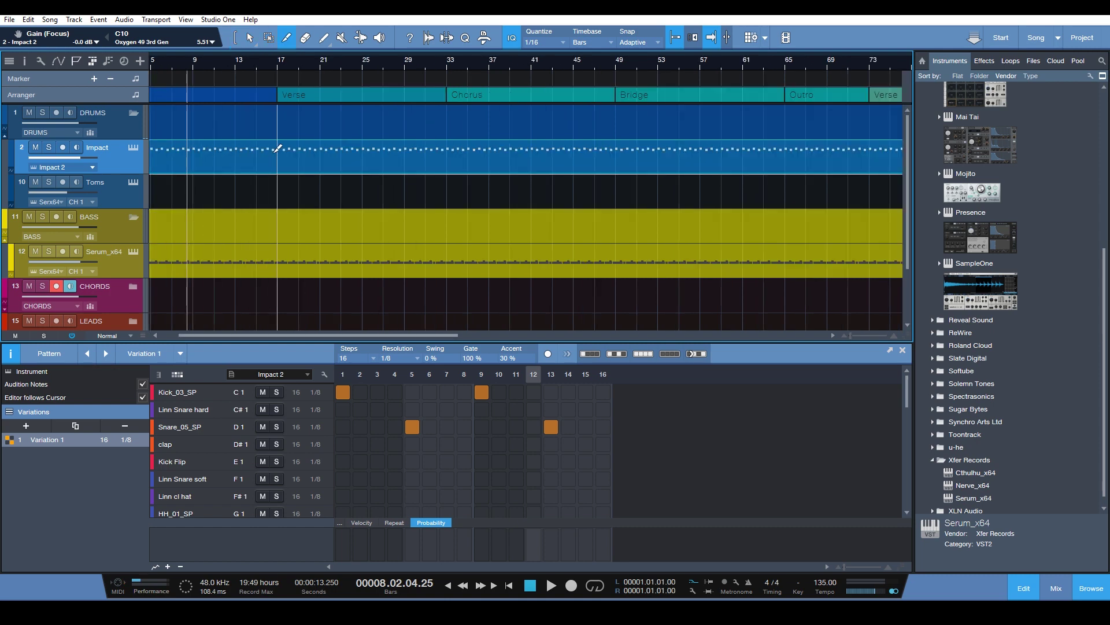
{"action": "left_click", "coordinate": [278, 155]}
{"action": "left_click", "coordinate": [447, 154]}
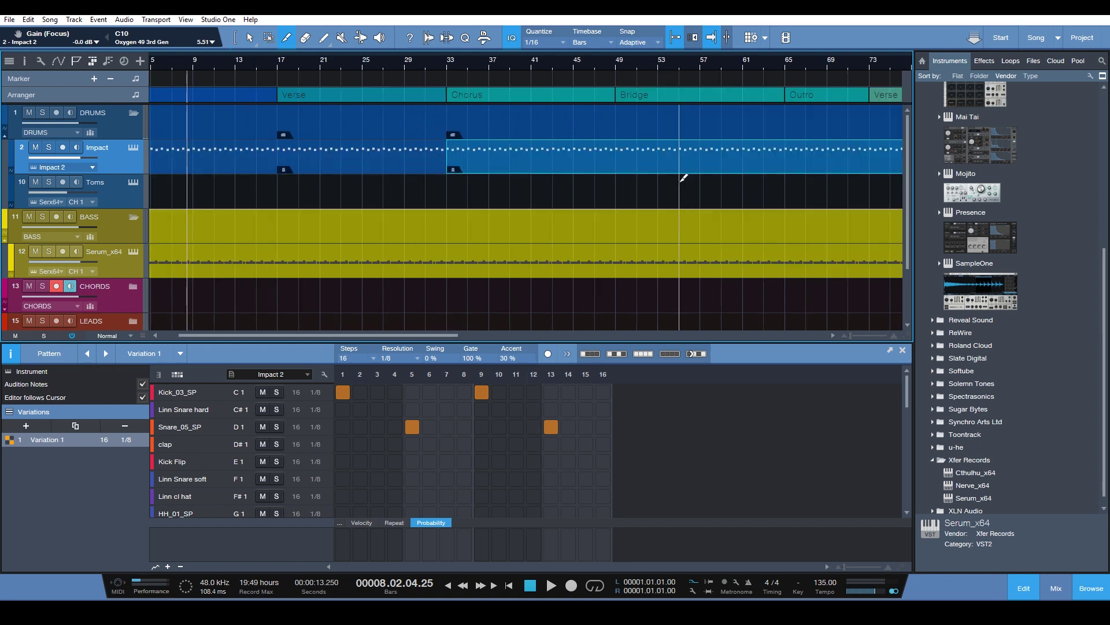
{"action": "left_click", "coordinate": [615, 153]}
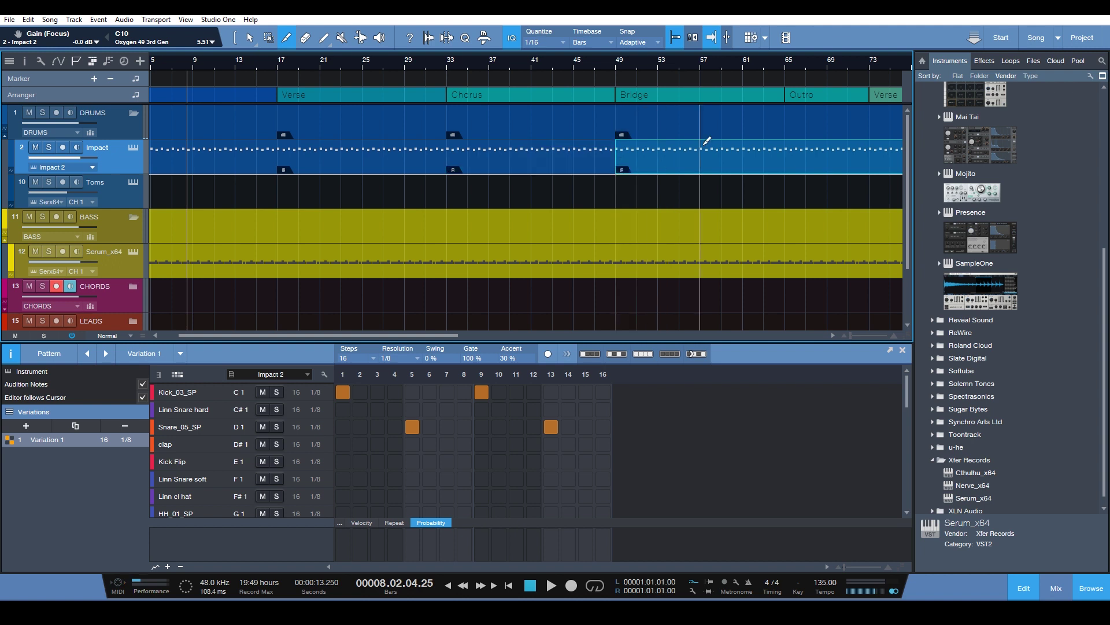
{"action": "left_click", "coordinate": [787, 149]}
{"action": "key", "text": "1"}
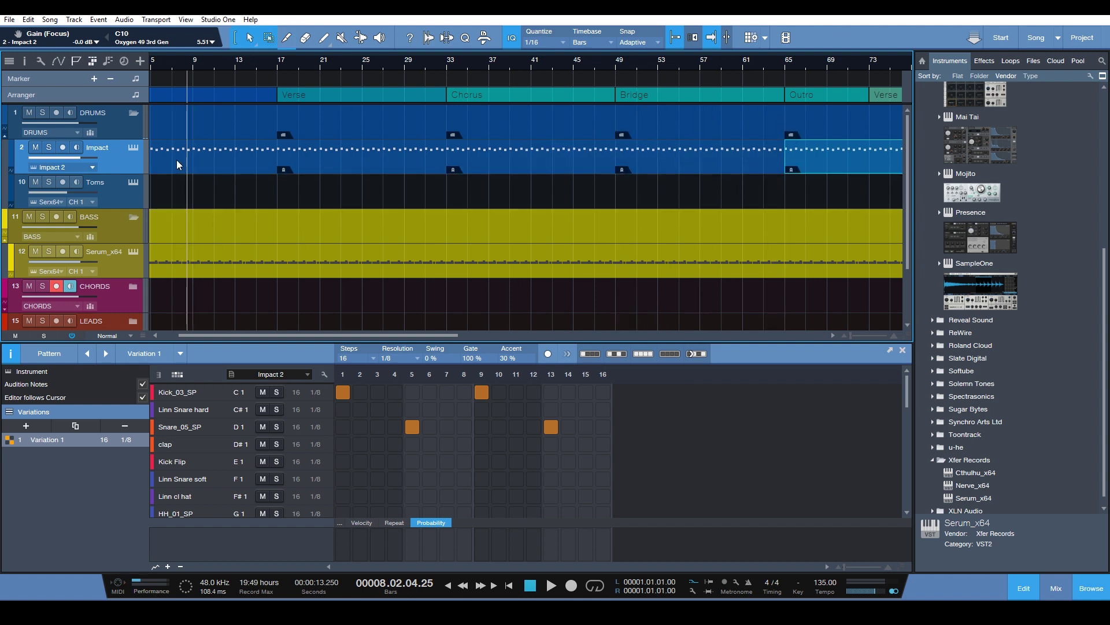
Step: Add a new empty variation to the Impact part in the first Verse and compare it with the neighbouring sections
{"action": "left_click", "coordinate": [176, 159]}
{"action": "left_click", "coordinate": [350, 170]}
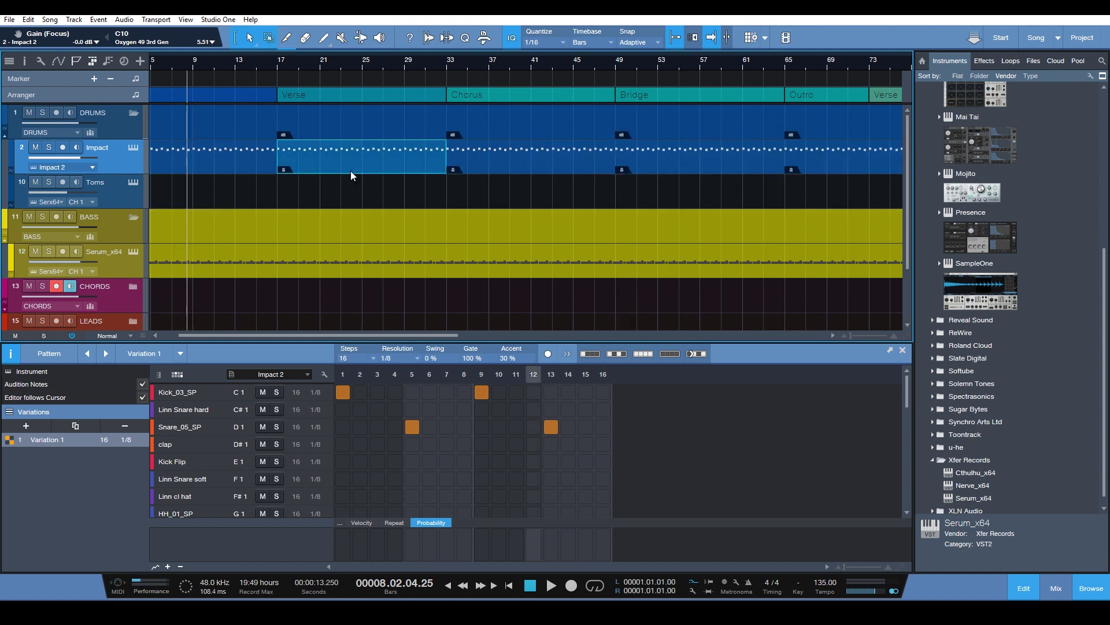
{"action": "left_click", "coordinate": [25, 426]}
{"action": "left_click", "coordinate": [252, 171]}
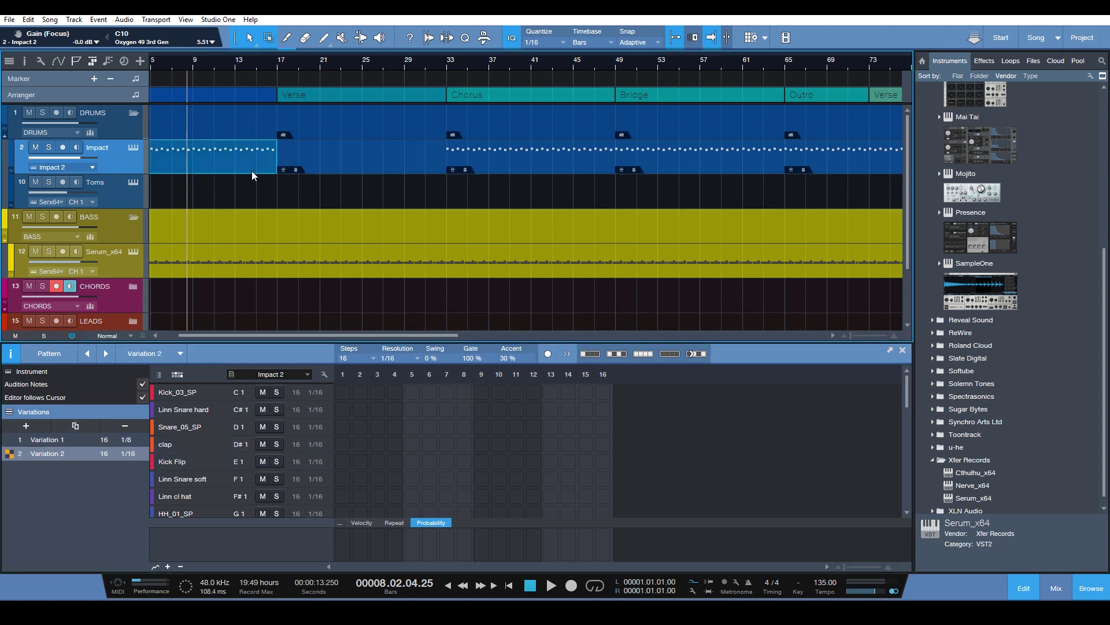
{"action": "left_click", "coordinate": [325, 157]}
{"action": "left_click", "coordinate": [500, 163]}
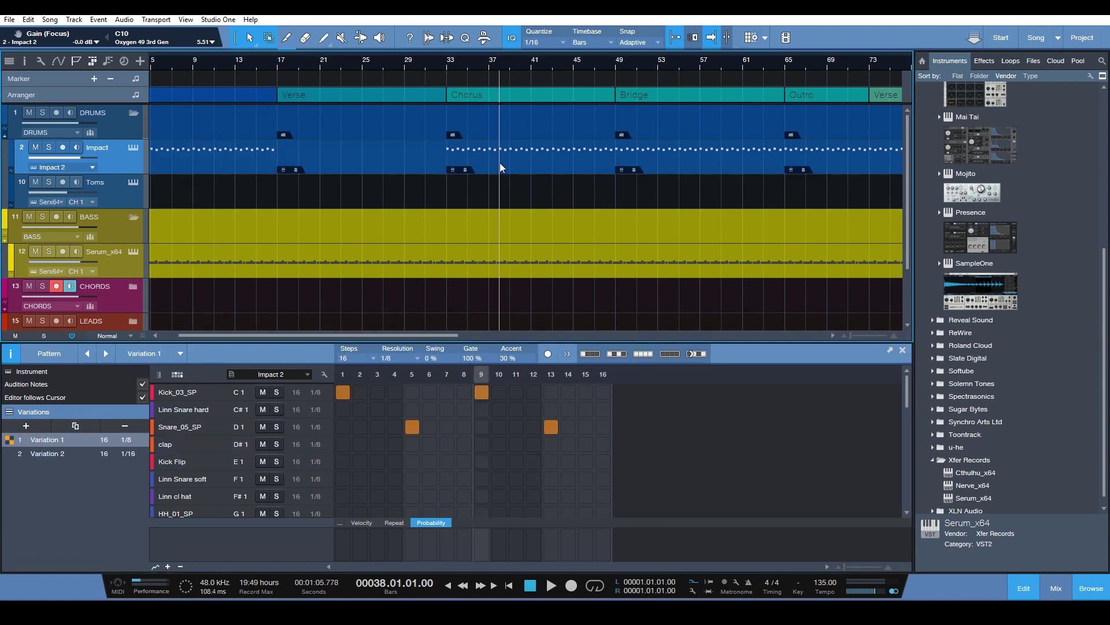
Step: Program the Verse's Variation 2 with Kick_03_SP on steps 1, 3 and 9 and Snare_05_SP on steps 5, 6 and 13
{"action": "left_click", "coordinate": [394, 164]}
{"action": "left_click", "coordinate": [343, 392]}
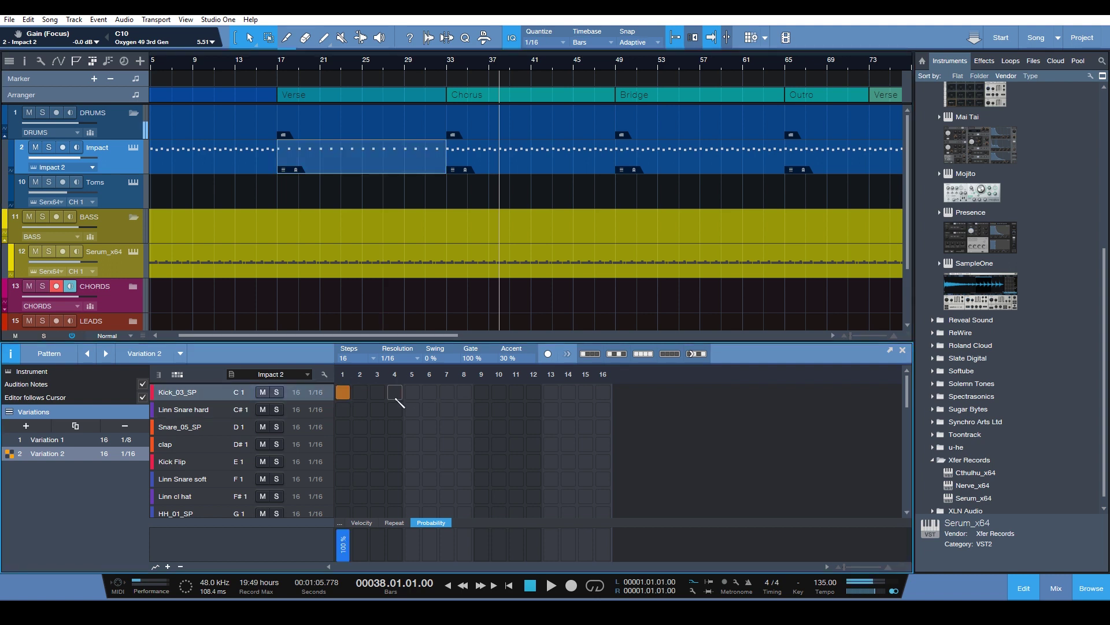
{"action": "left_click", "coordinate": [412, 392]}
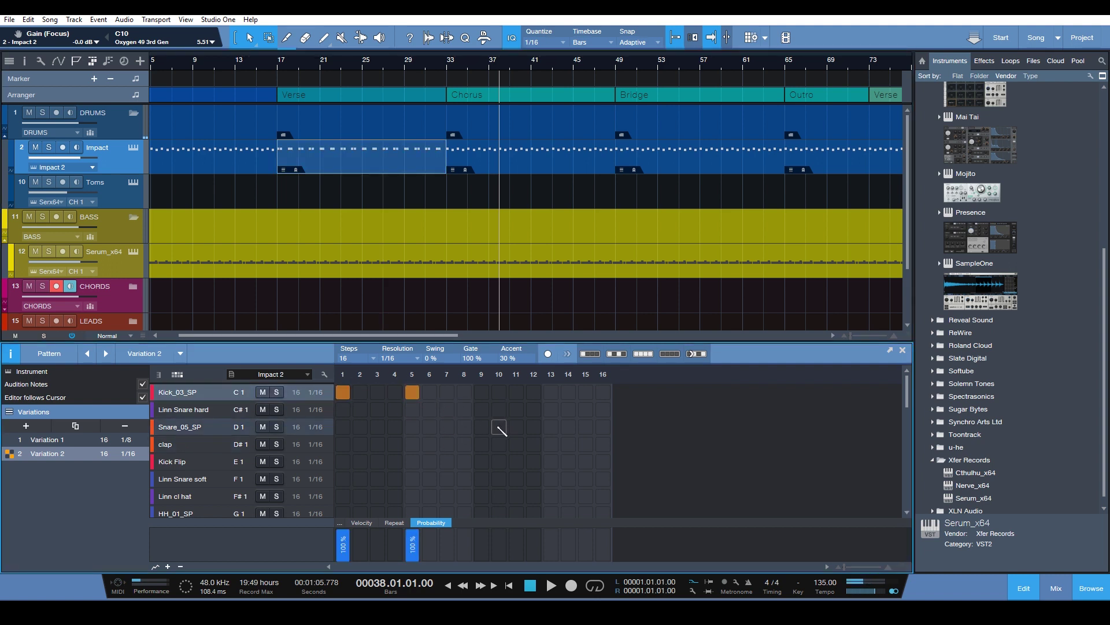
{"action": "left_click", "coordinate": [481, 427]}
{"action": "left_click", "coordinate": [412, 393]}
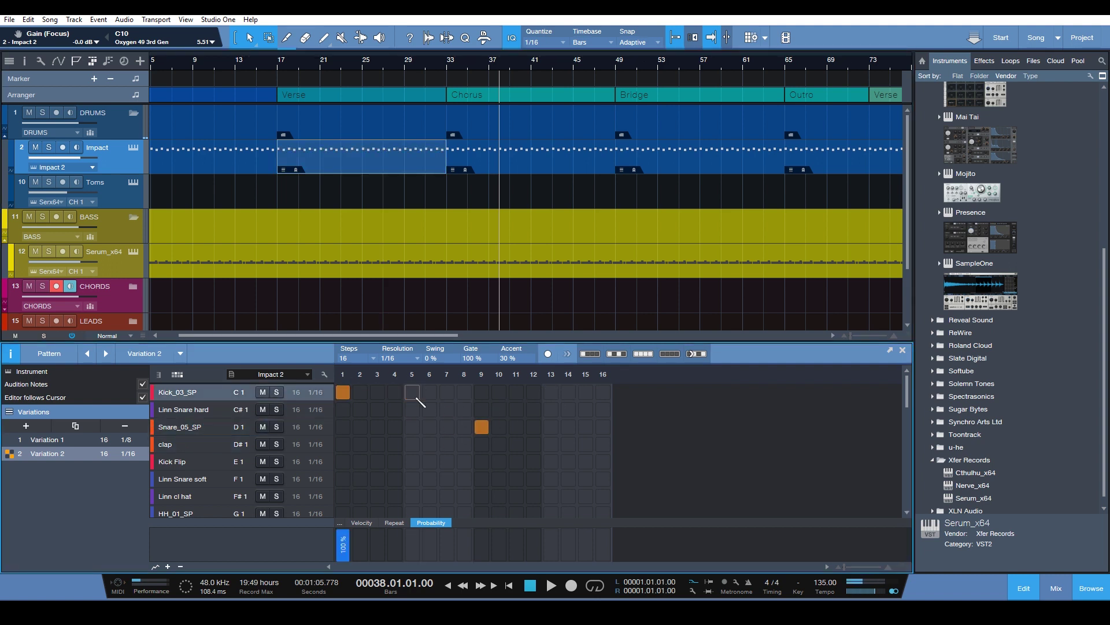
{"action": "left_click", "coordinate": [413, 426]}
{"action": "left_click", "coordinate": [482, 427]}
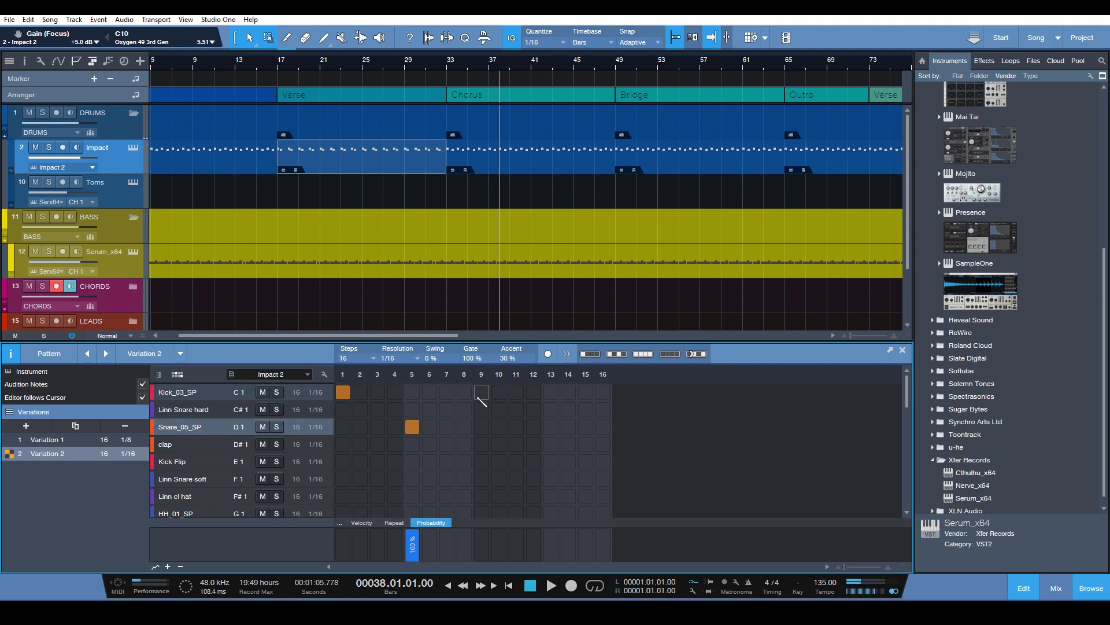
{"action": "left_click", "coordinate": [481, 392]}
{"action": "left_click", "coordinate": [551, 427]}
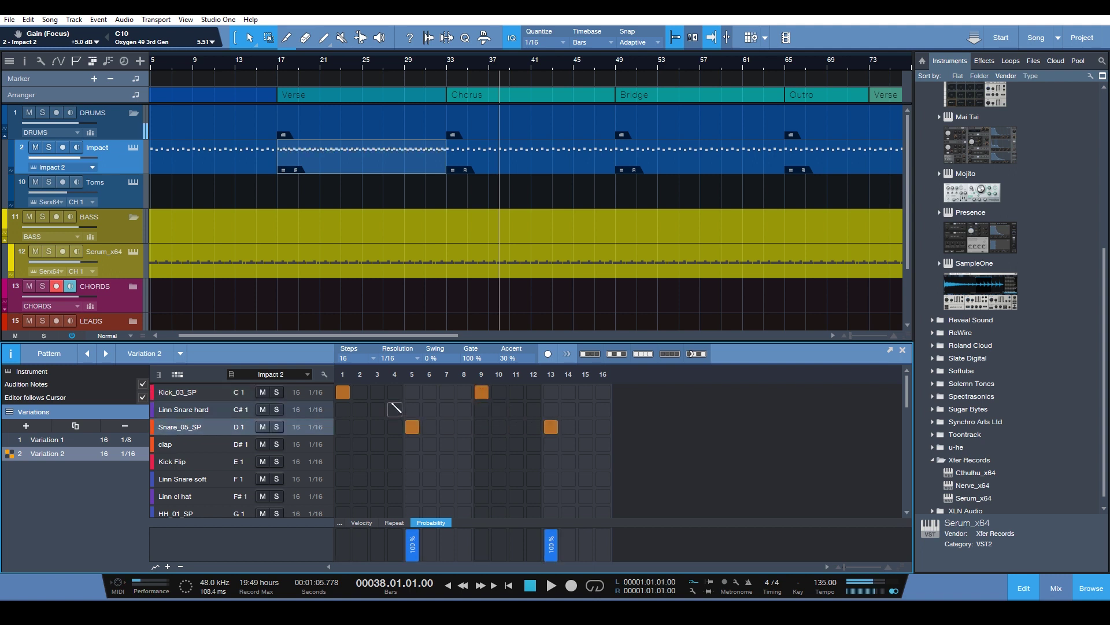
{"action": "left_click", "coordinate": [378, 392]}
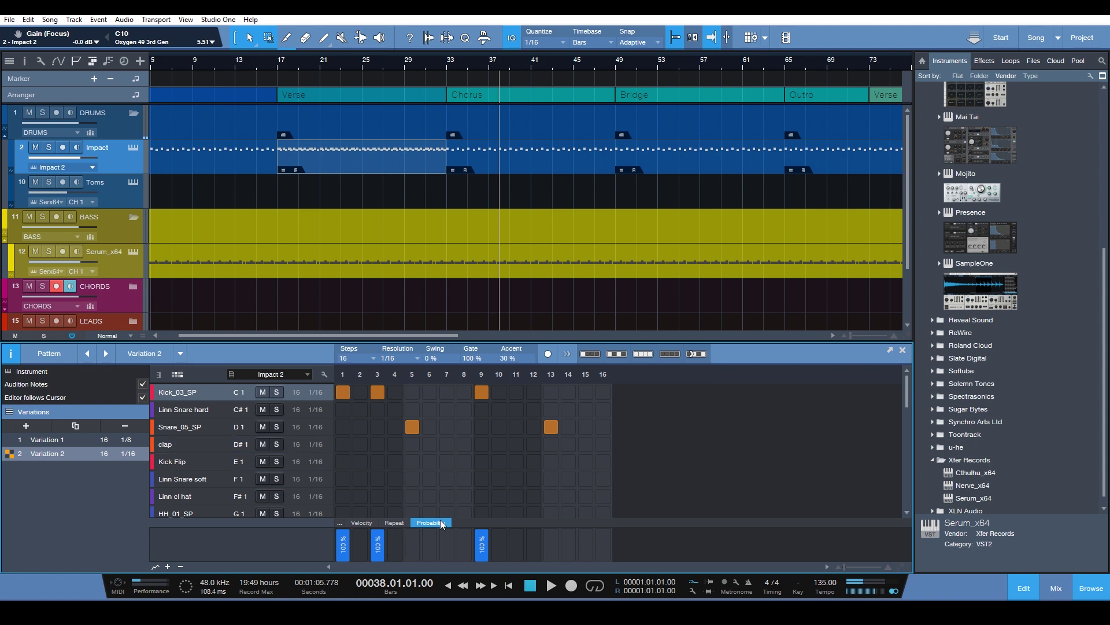
{"action": "left_click", "coordinate": [430, 427]}
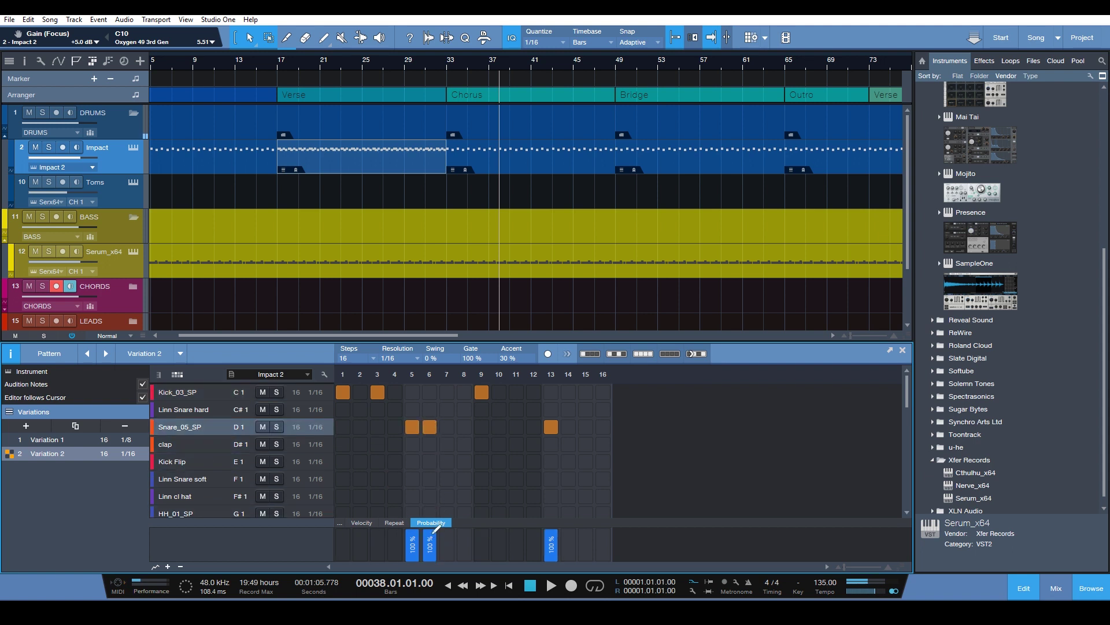
Step: Set the step 6 snare's repeat to 1 and its probability to 49%
{"action": "left_click", "coordinate": [394, 522]}
{"action": "left_click", "coordinate": [433, 555]}
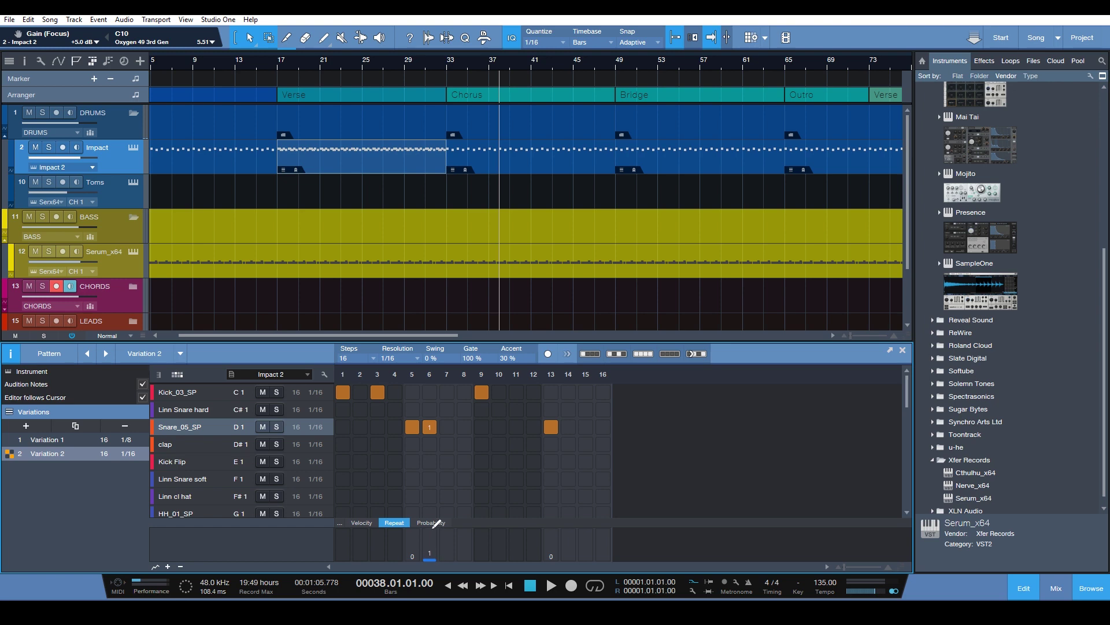
{"action": "left_click", "coordinate": [433, 523]}
{"action": "left_click", "coordinate": [435, 547]}
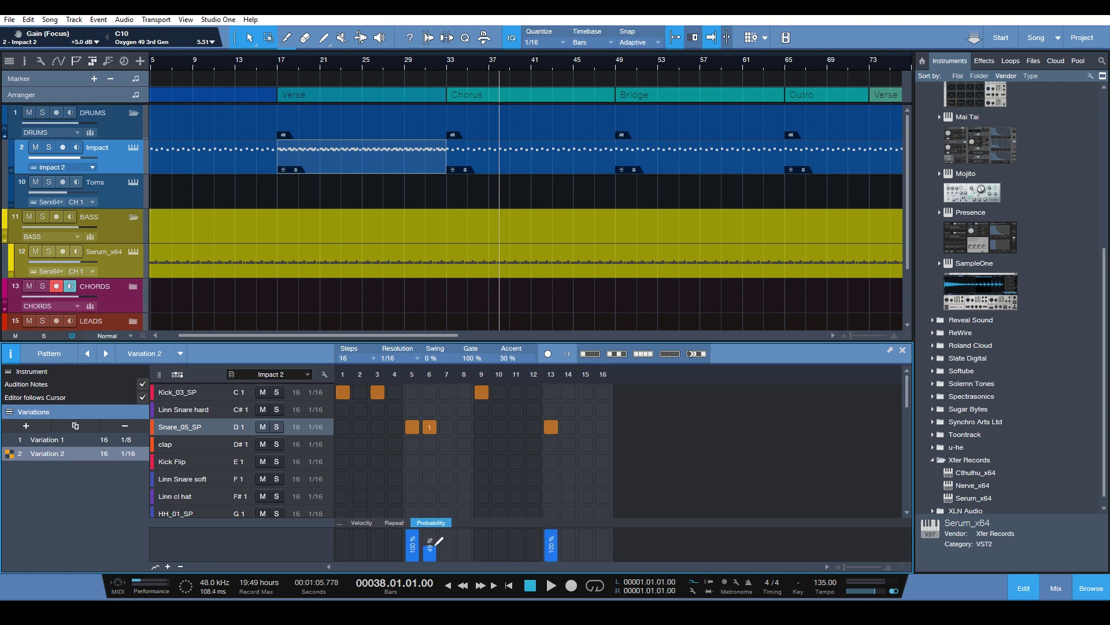
Step: Play the song from bar 17 to hear the new Verse drum variation, and stop playback
{"action": "left_click", "coordinate": [278, 68]}
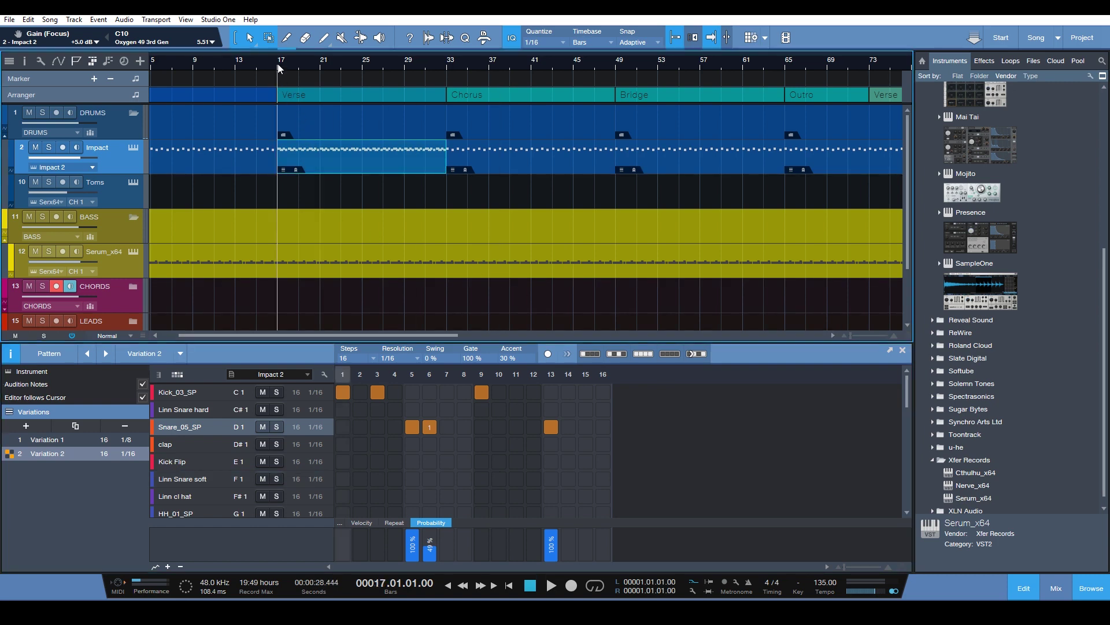
{"action": "key", "text": "space"}
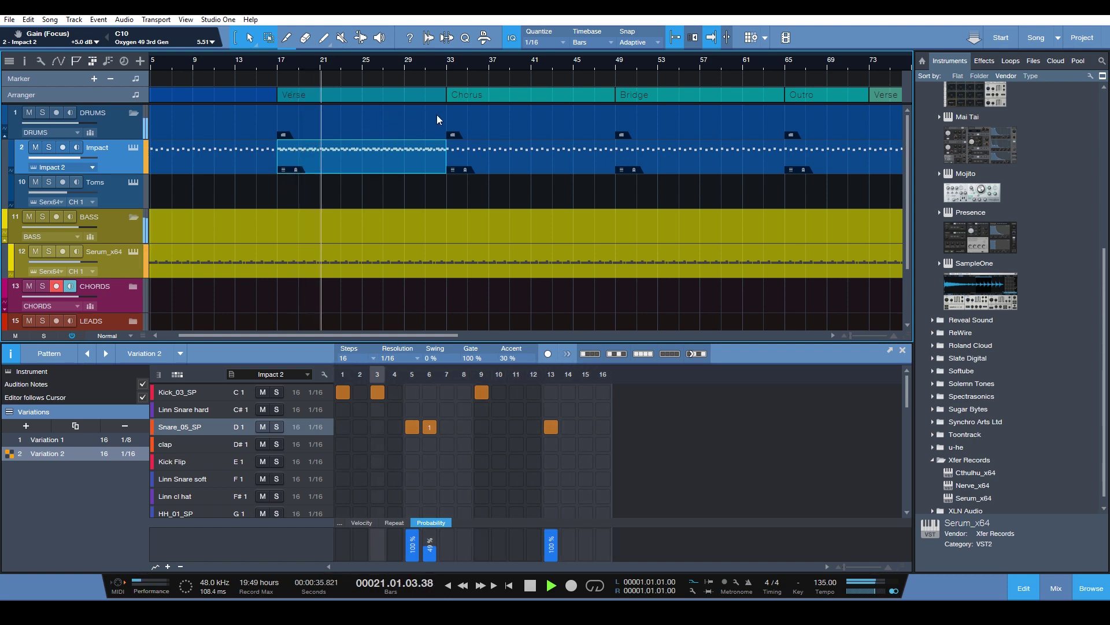
{"action": "key", "text": "space"}
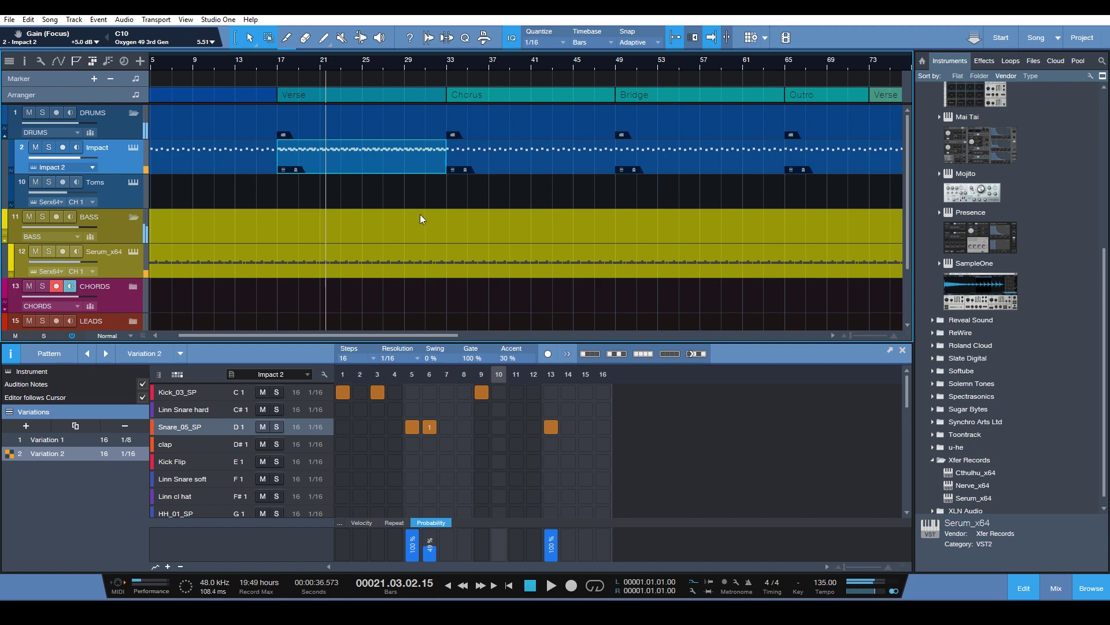
Step: Audition the Snare_05_SP pad in Impact XT, change its choke setting and close the instrument
{"action": "left_click", "coordinate": [137, 148]}
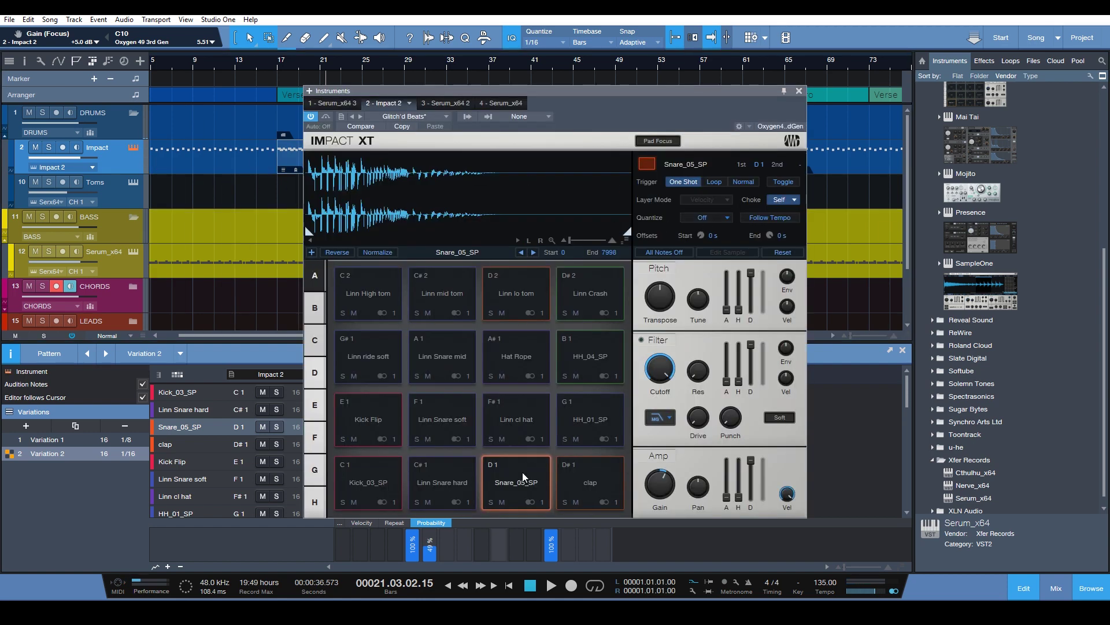
{"action": "left_click", "coordinate": [536, 491]}
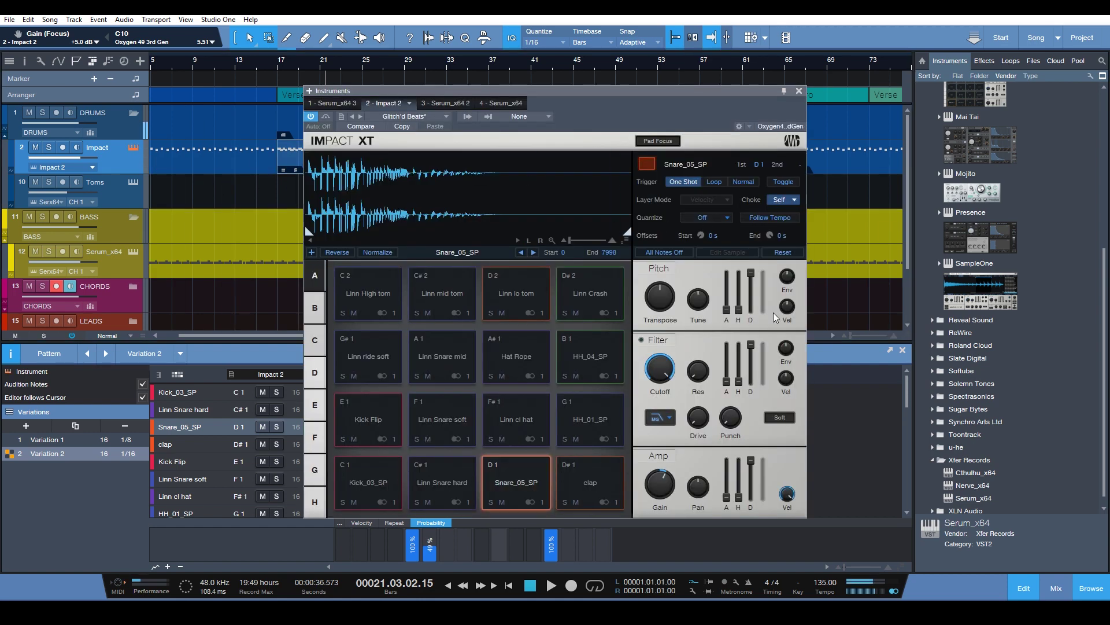
{"action": "left_click", "coordinate": [780, 203]}
{"action": "left_click", "coordinate": [781, 214]}
{"action": "left_click", "coordinate": [799, 92]}
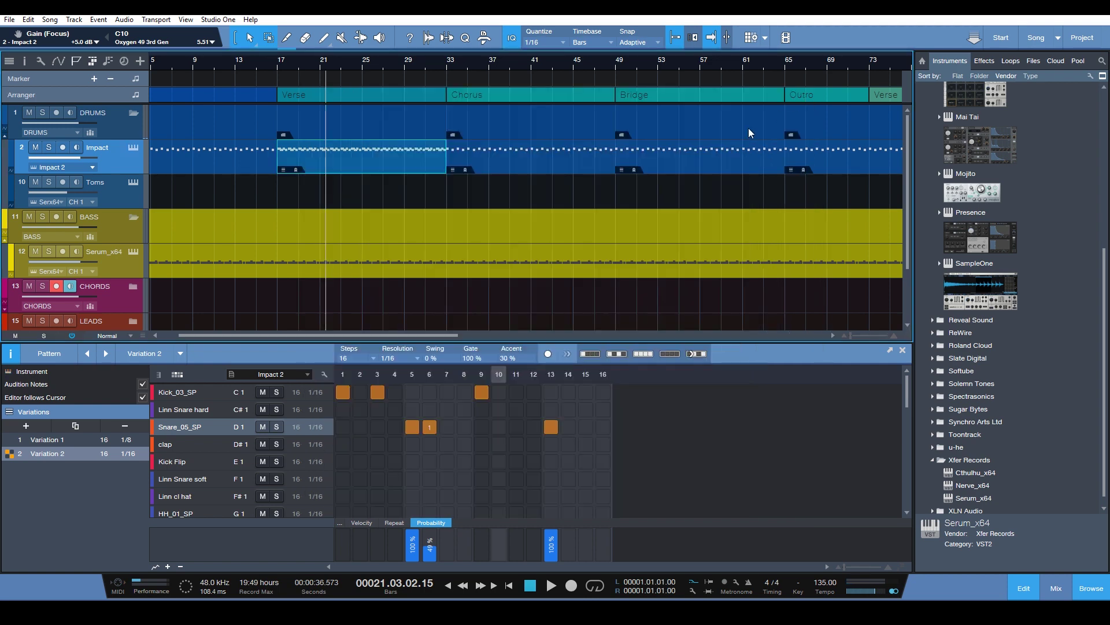
Step: Replay the Verse from bar 17, reset the step 6 snare's repeat to 0 and return to its probability values
{"action": "left_click", "coordinate": [279, 65]}
{"action": "key", "text": "space"}
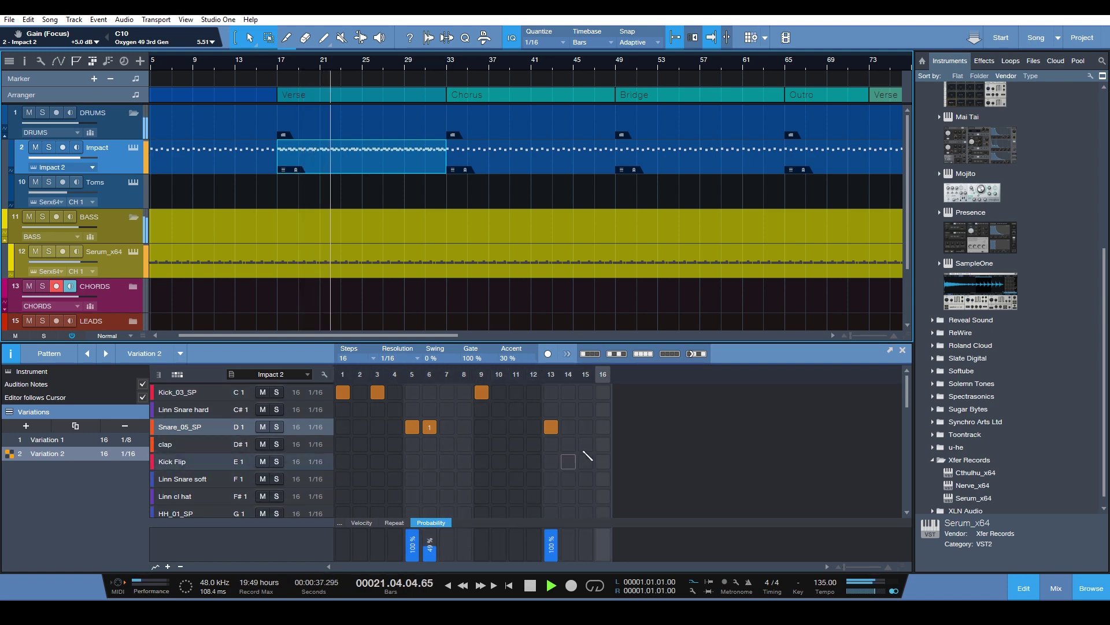
{"action": "left_click", "coordinate": [405, 522]}
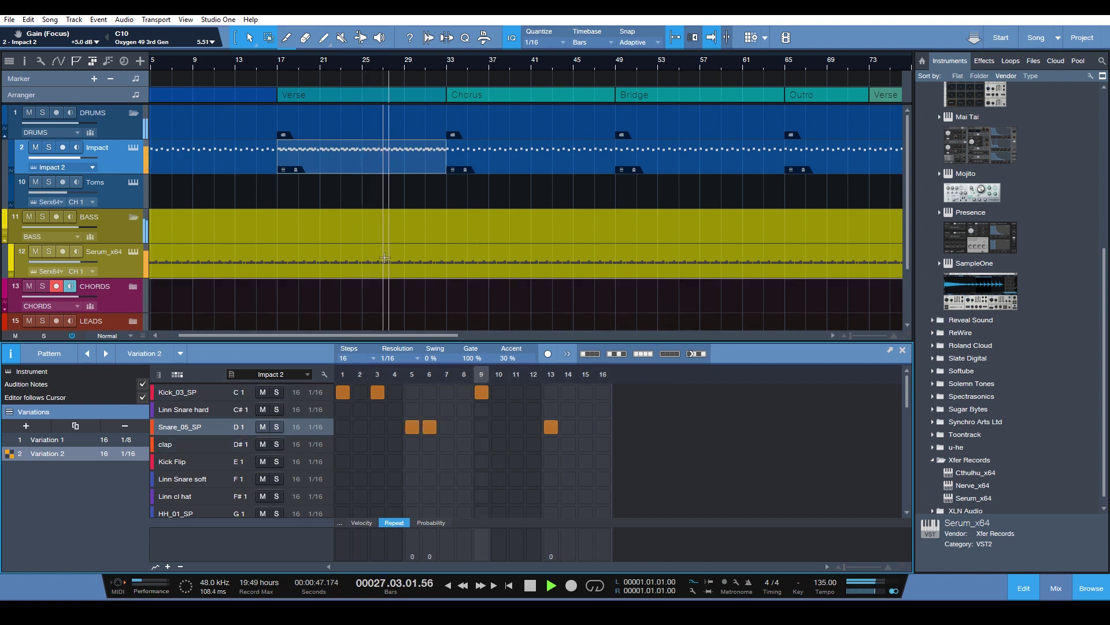
{"action": "key", "text": "space"}
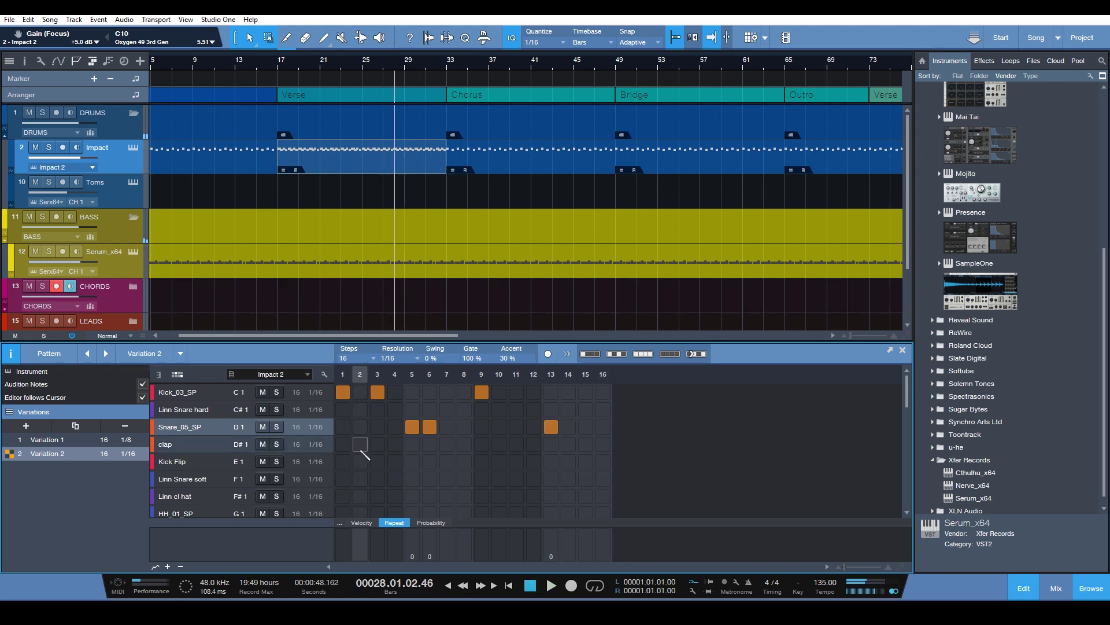
{"action": "left_click", "coordinate": [431, 523]}
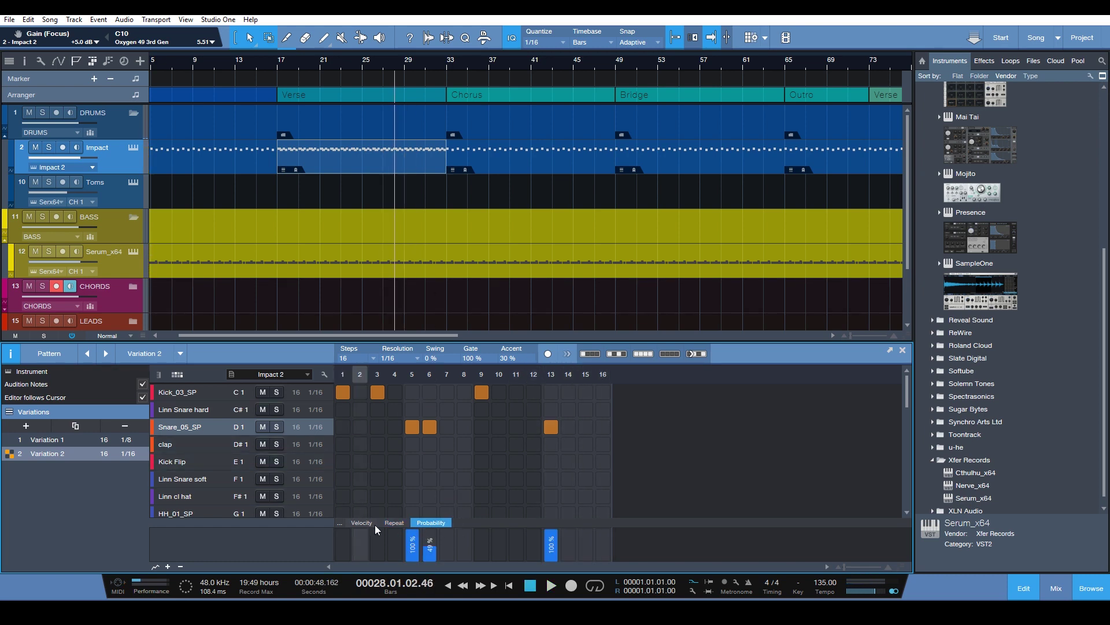
Step: Split the Impact part at bar 32, just before the Chorus, and add a new empty variation to that one-bar part
{"action": "left_click", "coordinate": [524, 169]}
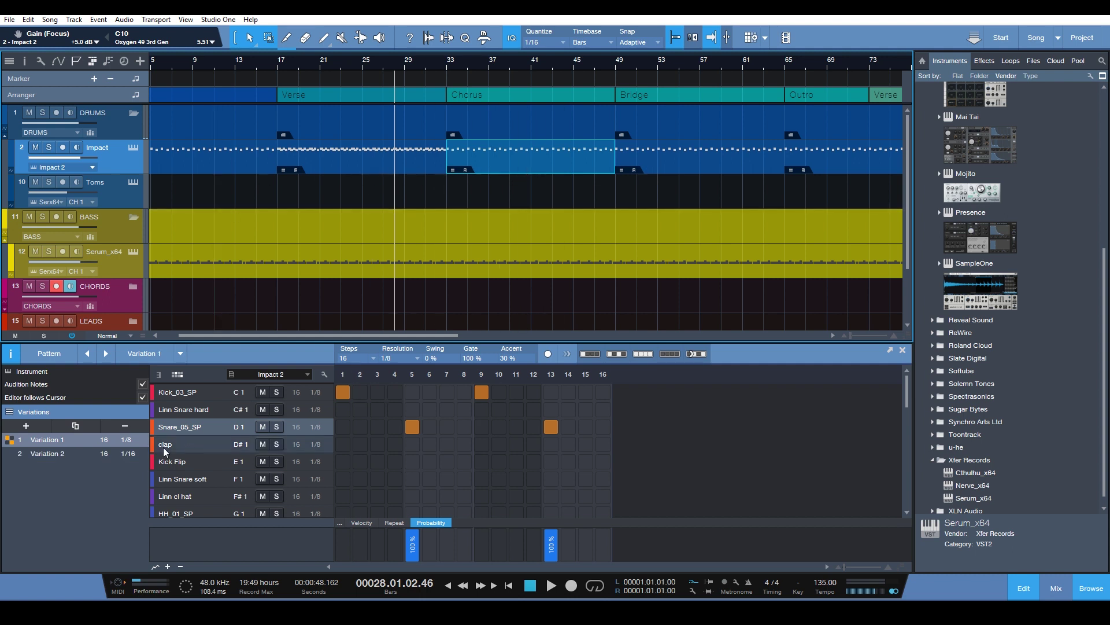
{"action": "key", "text": "shift+f"}
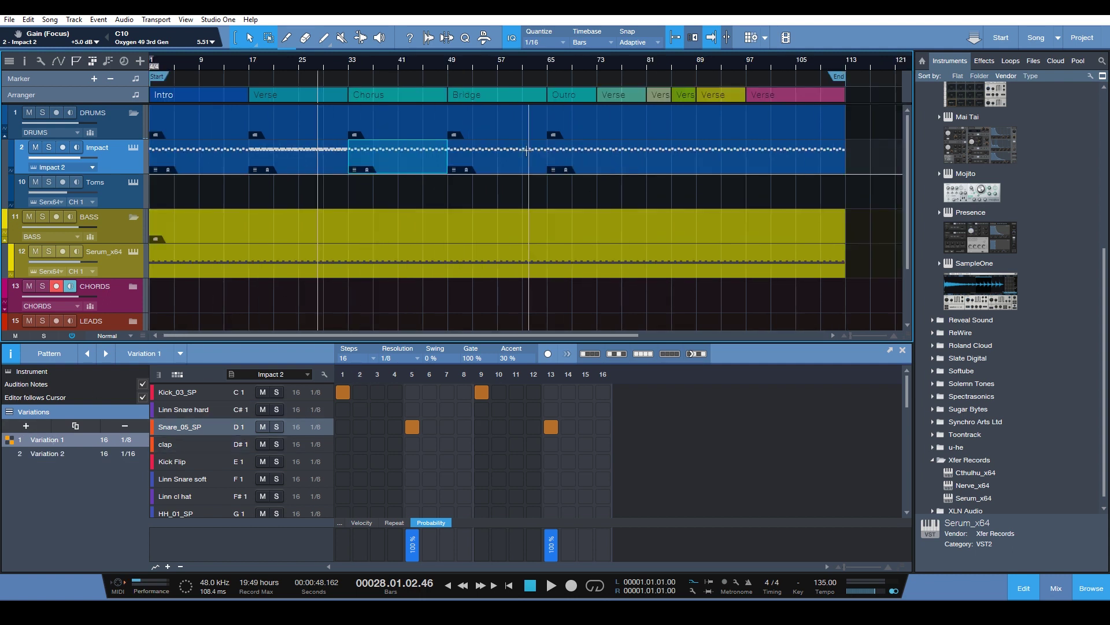
{"action": "key", "text": "e"}
{"action": "key", "text": "e"}
{"action": "key", "text": "e"}
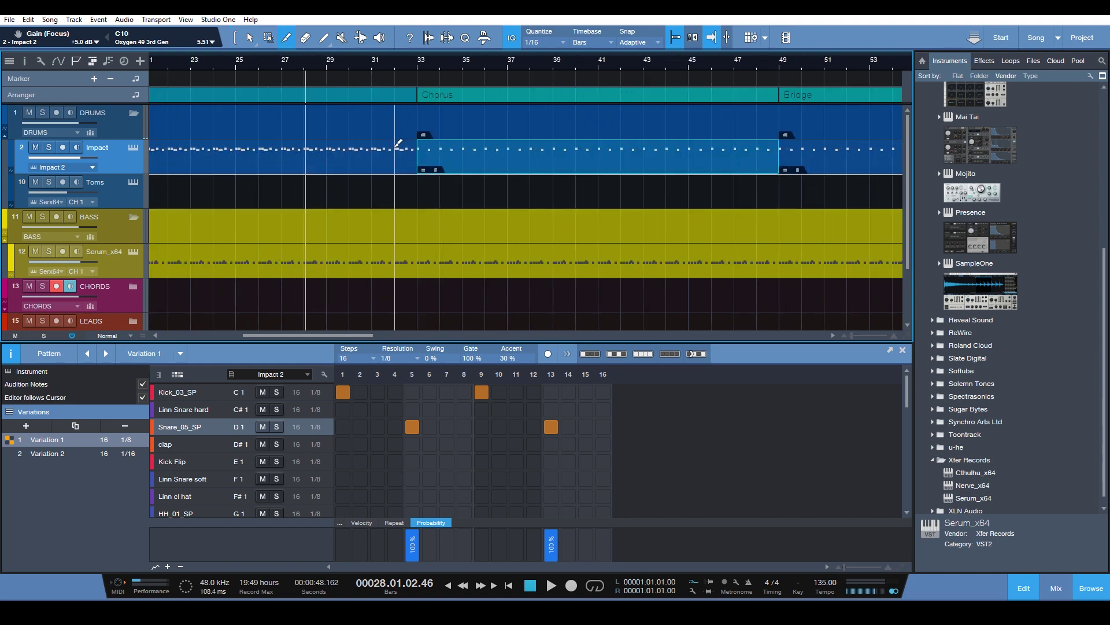
{"action": "left_click", "coordinate": [398, 144]}
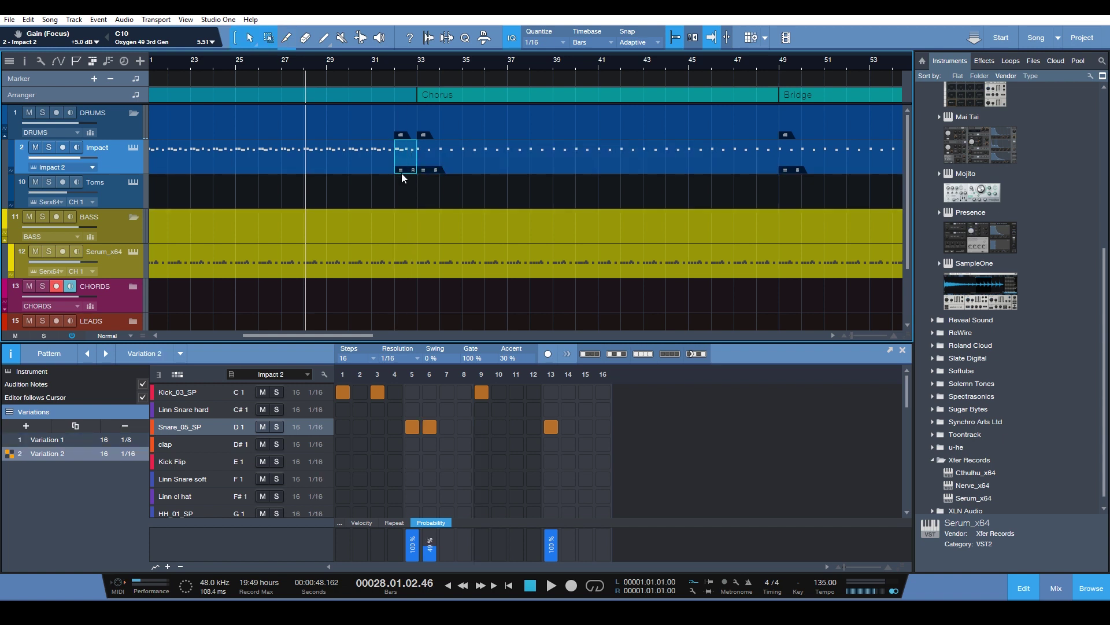
{"action": "left_click", "coordinate": [401, 170]}
{"action": "left_click", "coordinate": [26, 425]}
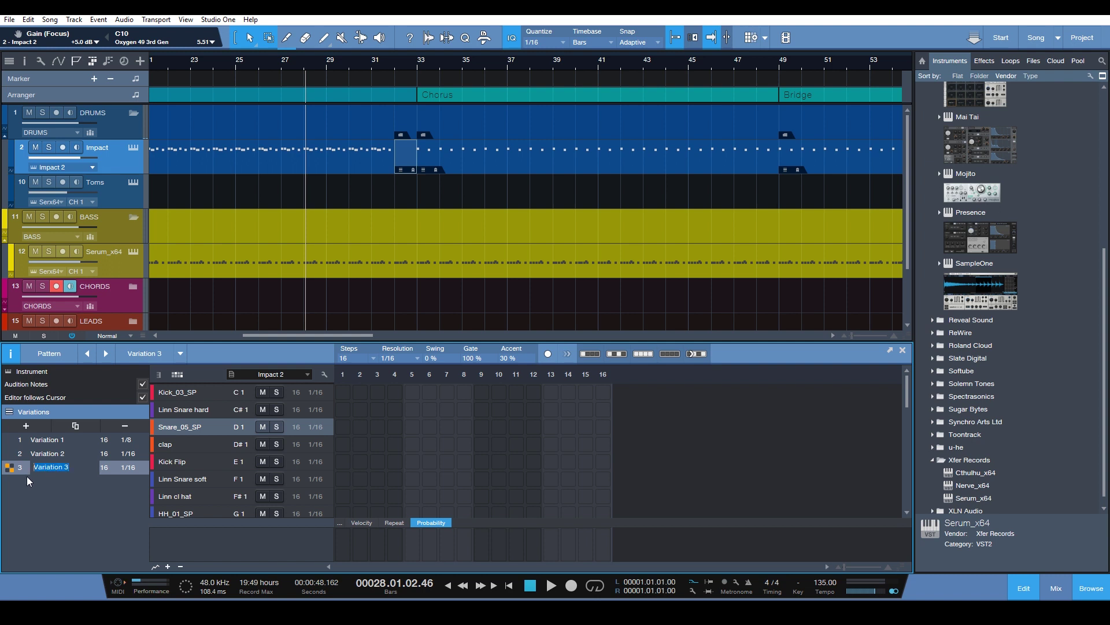
Step: Name the new variation Fill and place Kick_03_SP on steps 1 and 9 and Snare_05_SP on steps 5 and 13
{"action": "type", "text": "Fill"}
{"action": "key", "text": "Return"}
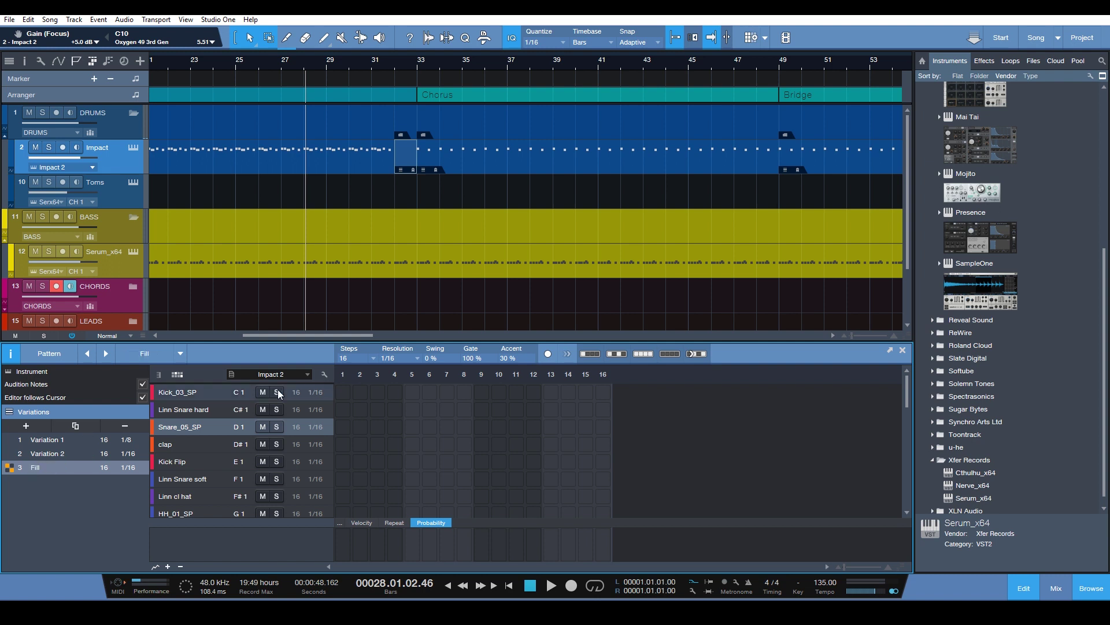
{"action": "left_click", "coordinate": [343, 392]}
{"action": "left_click", "coordinate": [412, 426]}
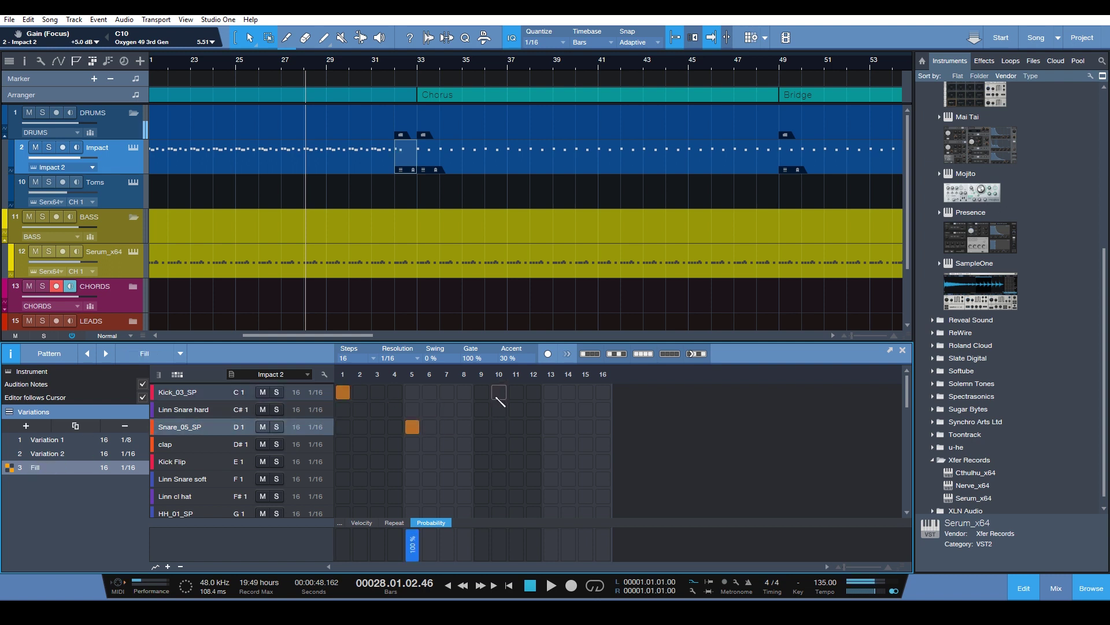
{"action": "left_click", "coordinate": [482, 392]}
{"action": "left_click", "coordinate": [552, 427]}
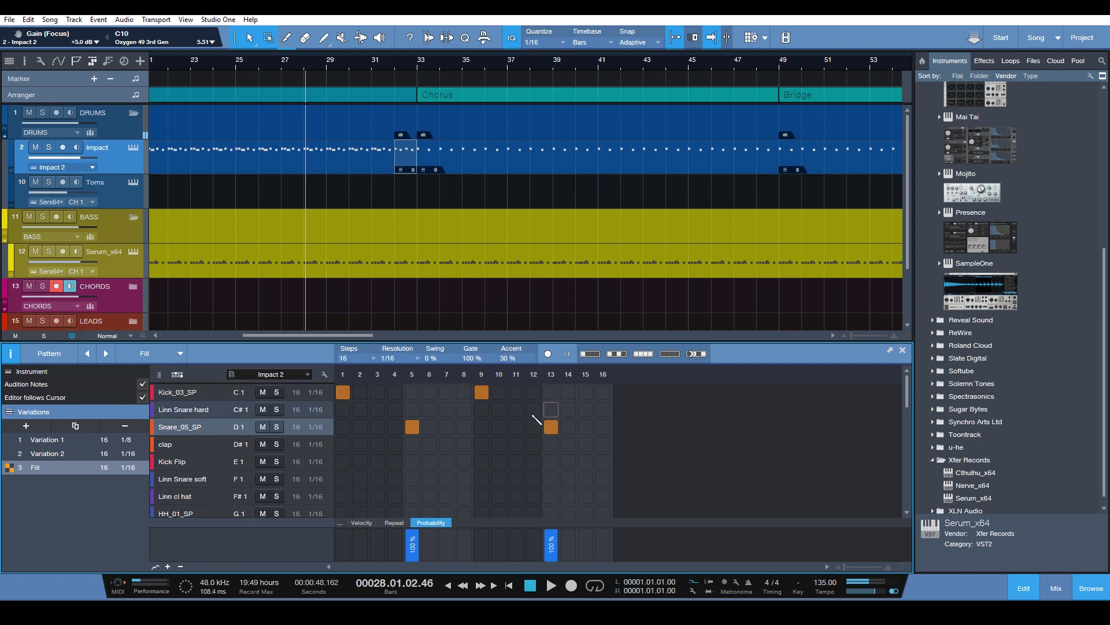
Step: Add snare hits on steps 10, 12 and 16 and kicks on 11, 14 and 15, with the step 14 kick's repeat set to 1
{"action": "left_click", "coordinate": [499, 427]}
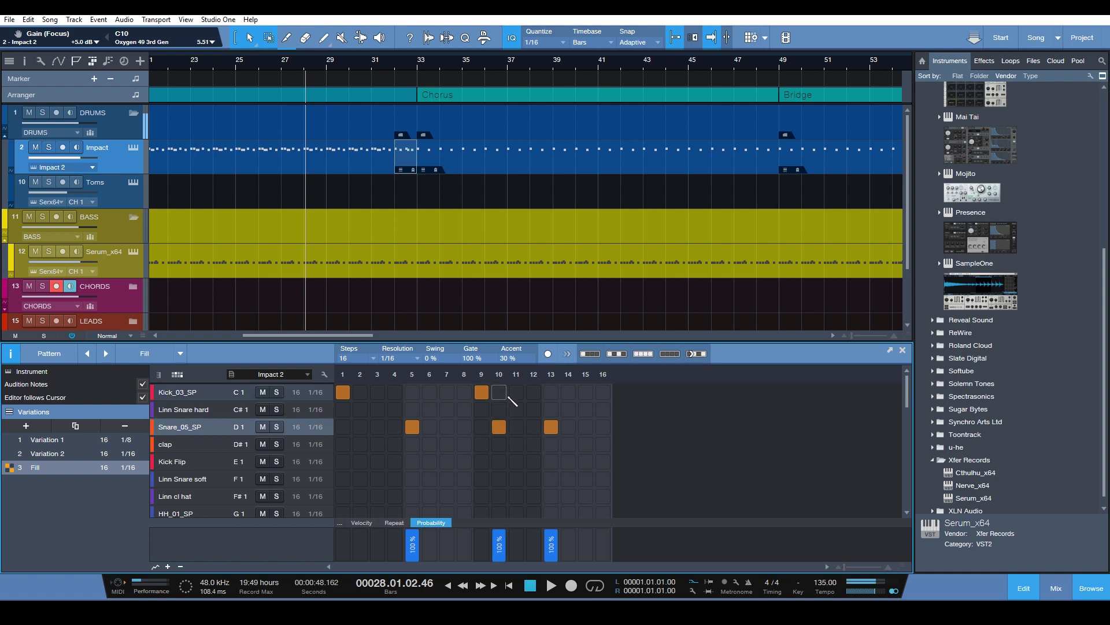
{"action": "left_click", "coordinate": [516, 392]}
{"action": "left_click", "coordinate": [534, 427]}
{"action": "left_click", "coordinate": [568, 392]}
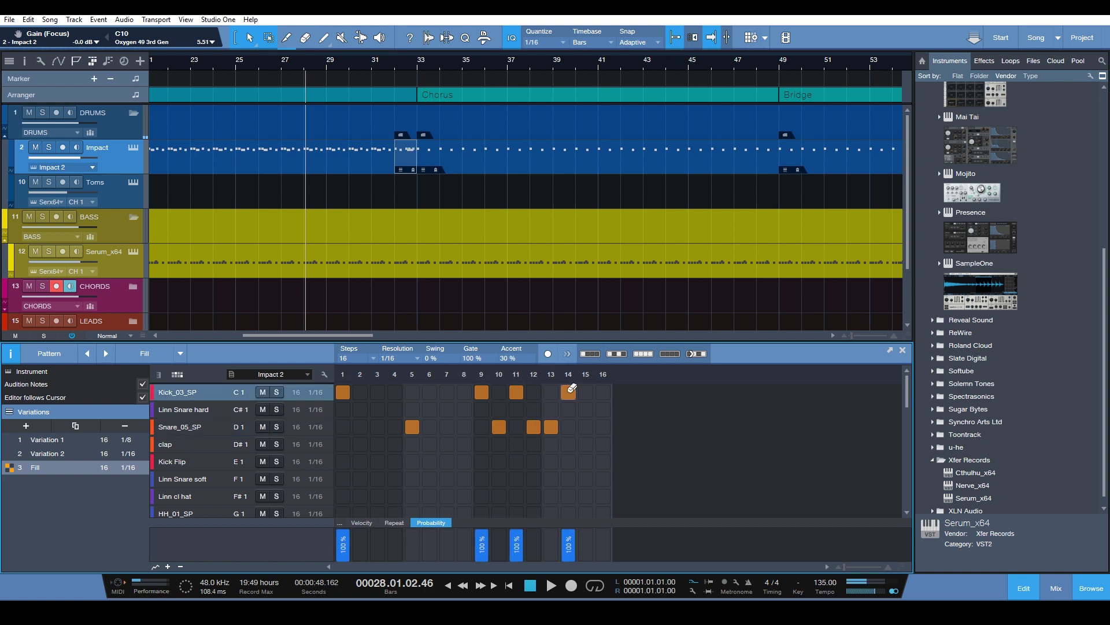
{"action": "left_click", "coordinate": [586, 392]}
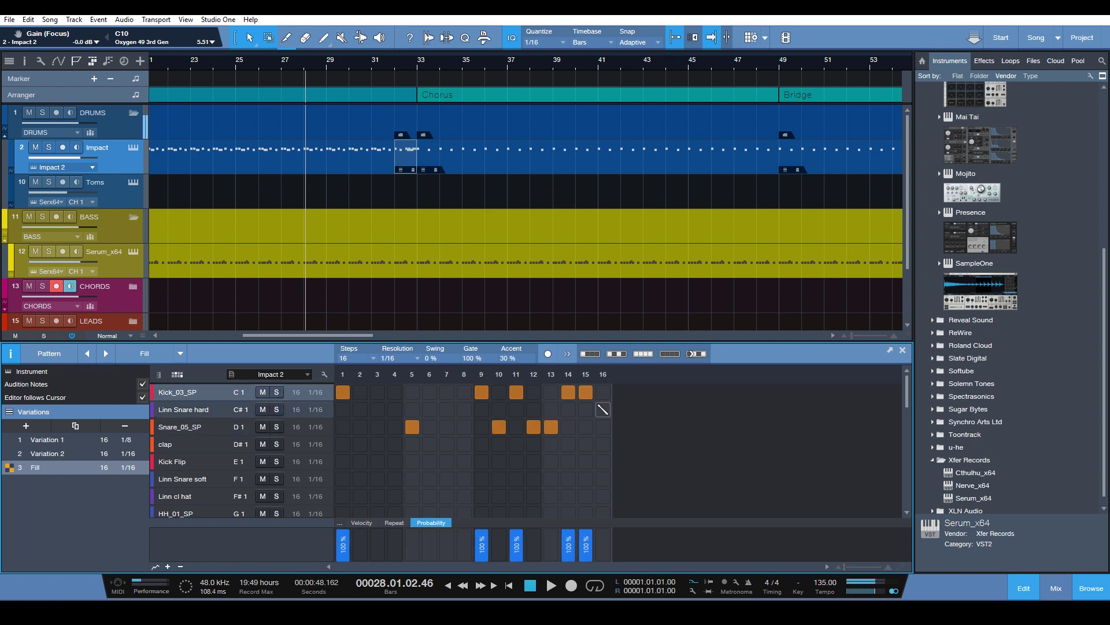
{"action": "left_click", "coordinate": [402, 522]}
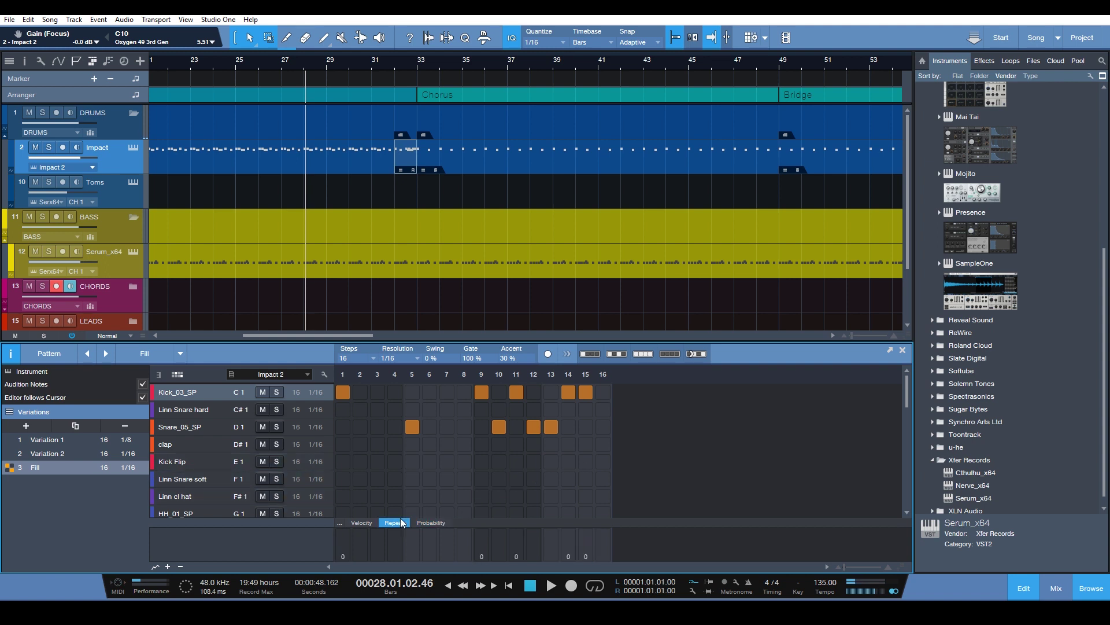
{"action": "left_click", "coordinate": [571, 551]}
{"action": "left_click", "coordinate": [603, 426]}
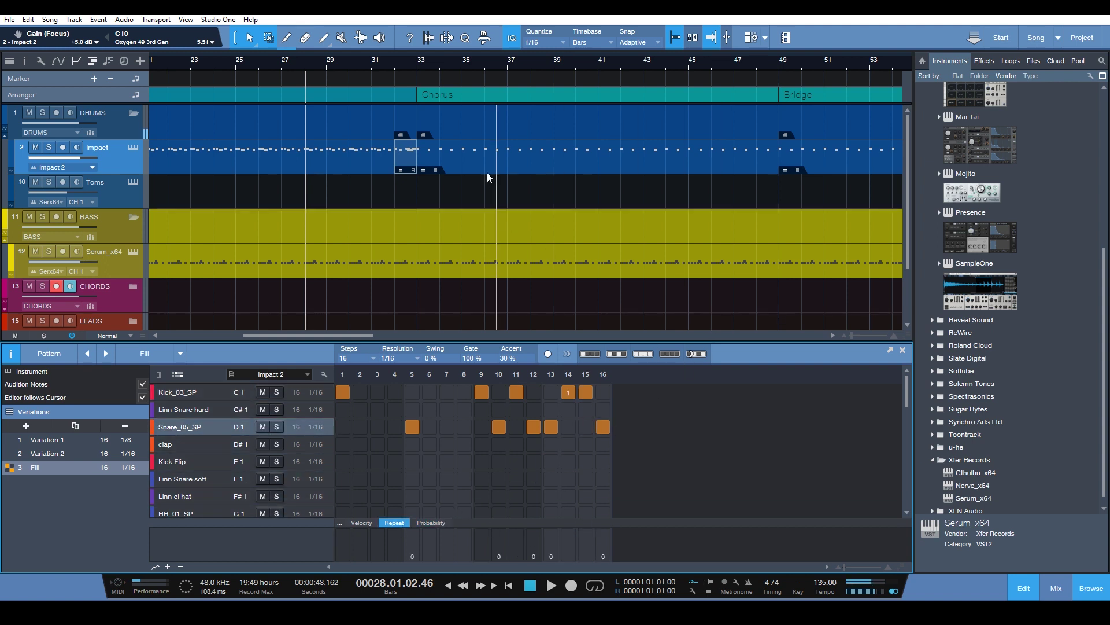
Step: Play the song from bar 28 to hear the fill lead into the Chorus, stop playback and show the whole arrangement
{"action": "key", "text": "space"}
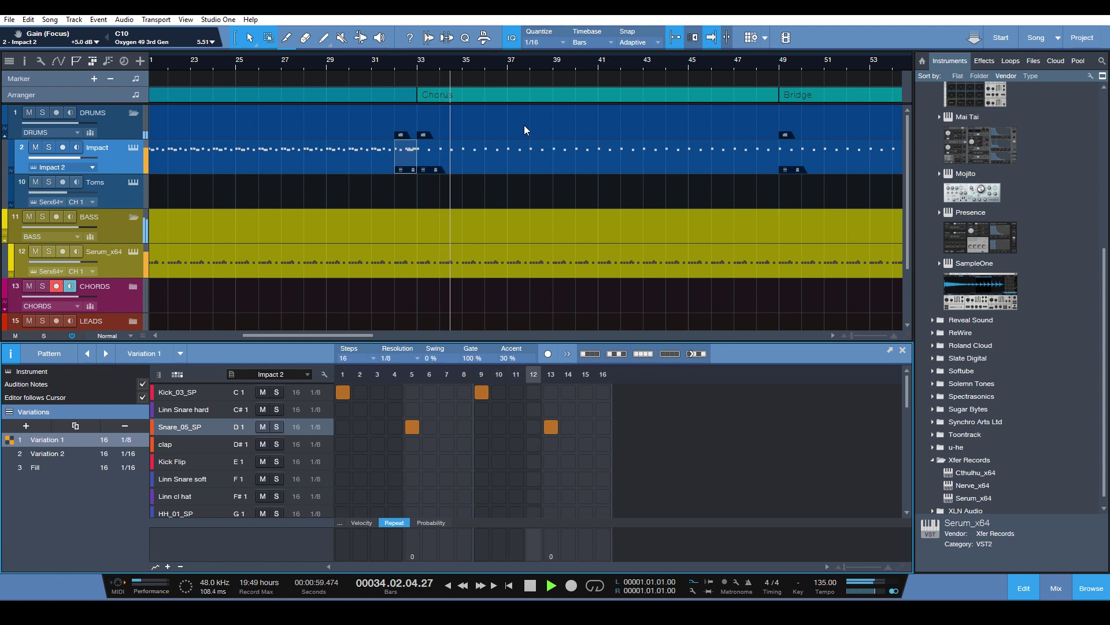
{"action": "key", "text": "space"}
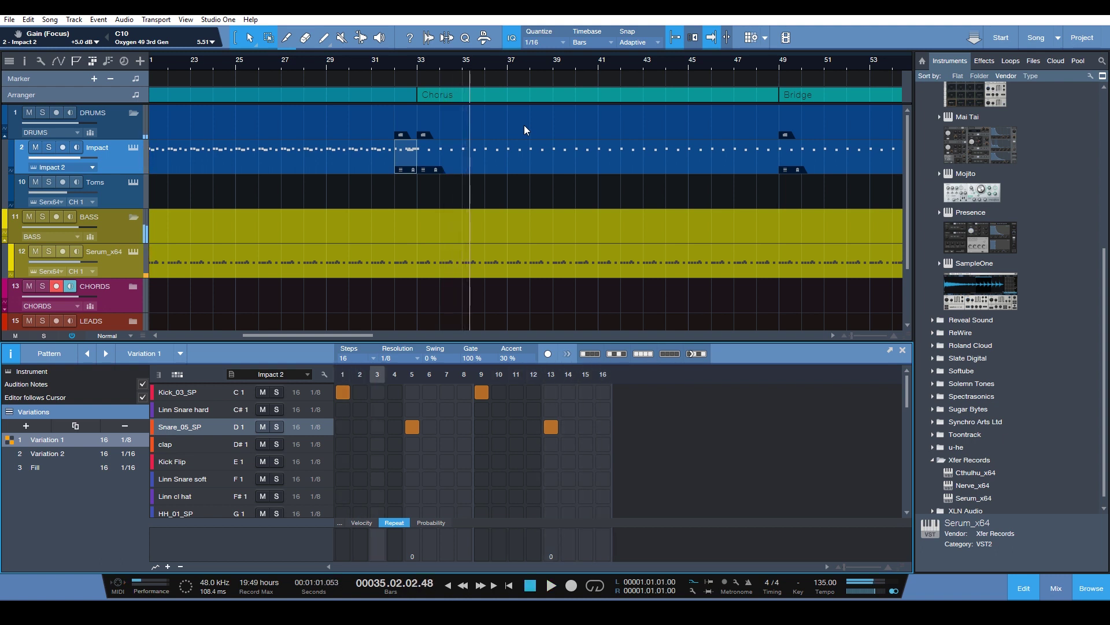
{"action": "key", "text": "z"}
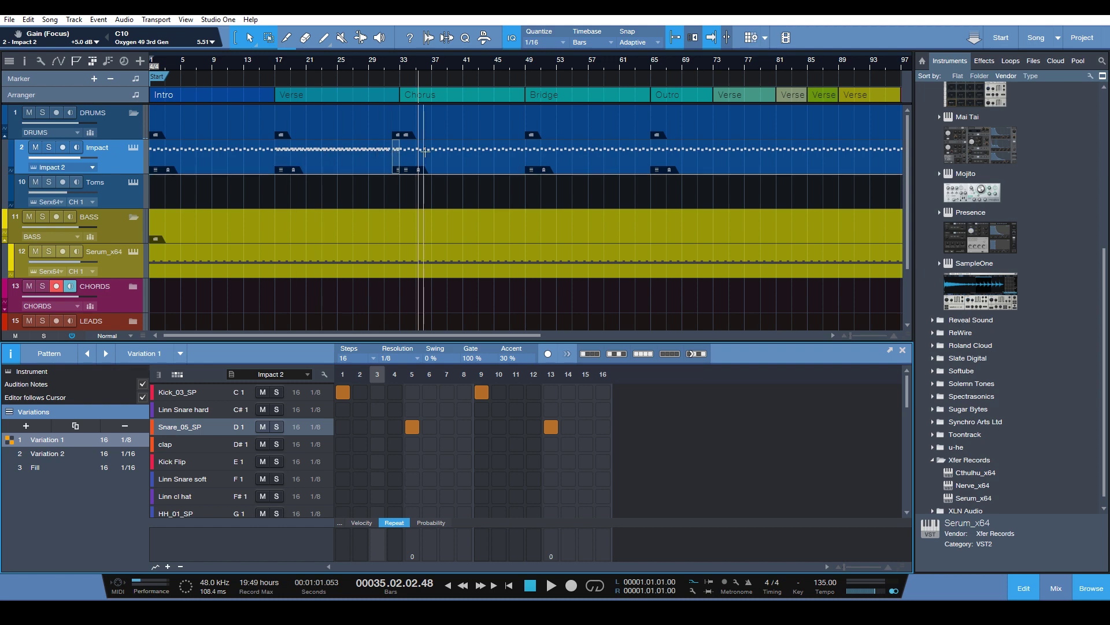
{"action": "left_click_drag", "start_coordinate": [448, 339], "coordinate": [454, 339]}
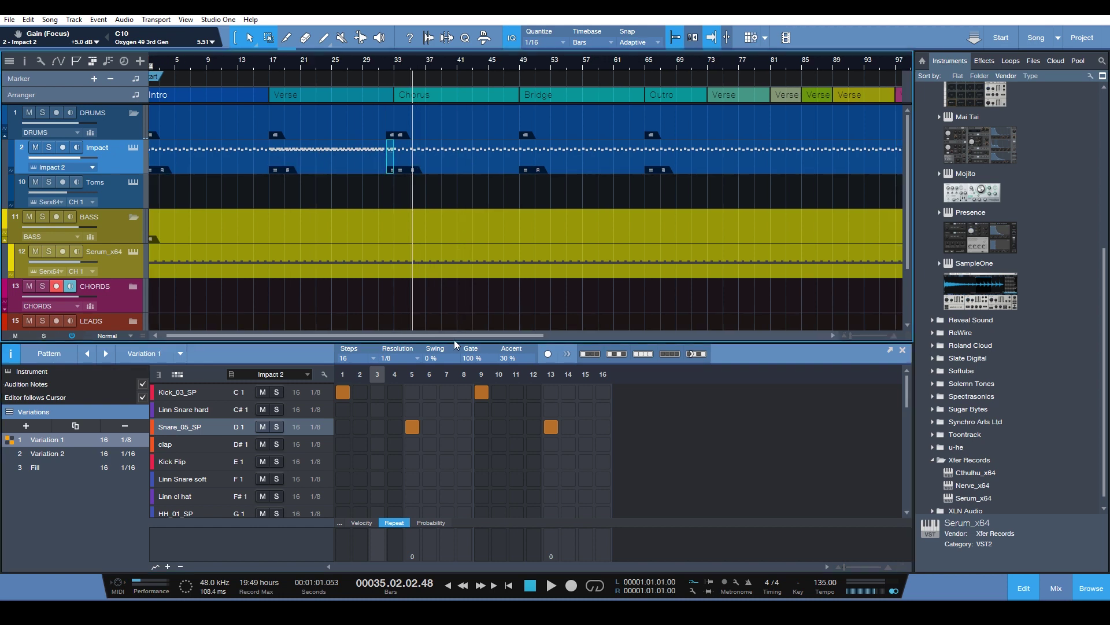
{"action": "scroll", "coordinate": [453, 339], "scroll_direction": "left", "scroll_amount": 2}
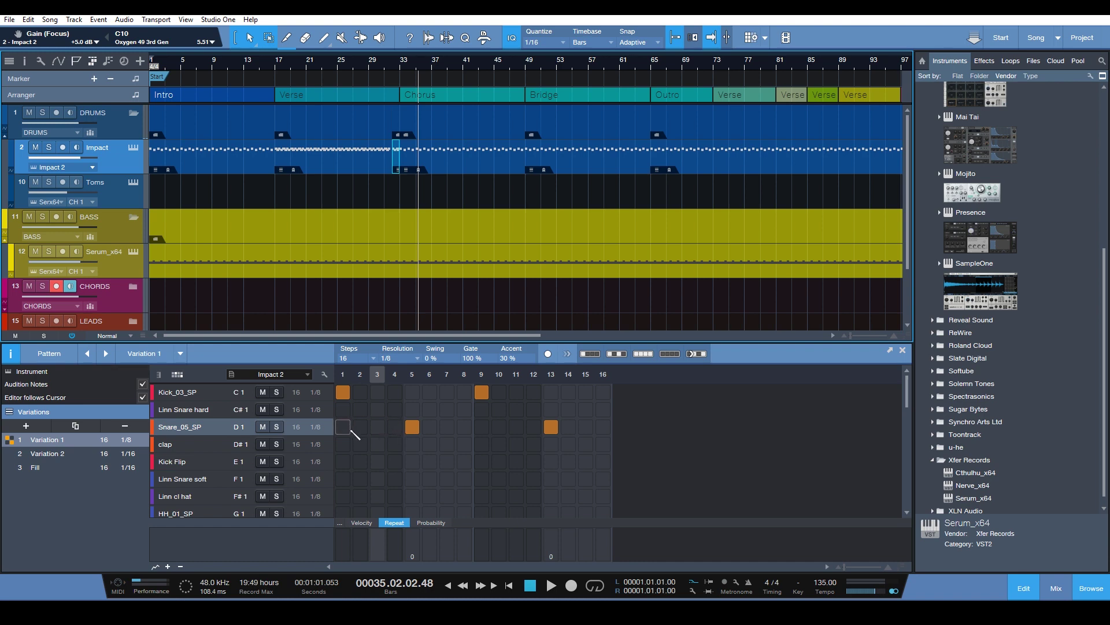
Step: Switch the pattern editor to the melodic view, check the Impact Intro part's notes there, and return to the drum view
{"action": "left_click", "coordinate": [177, 374]}
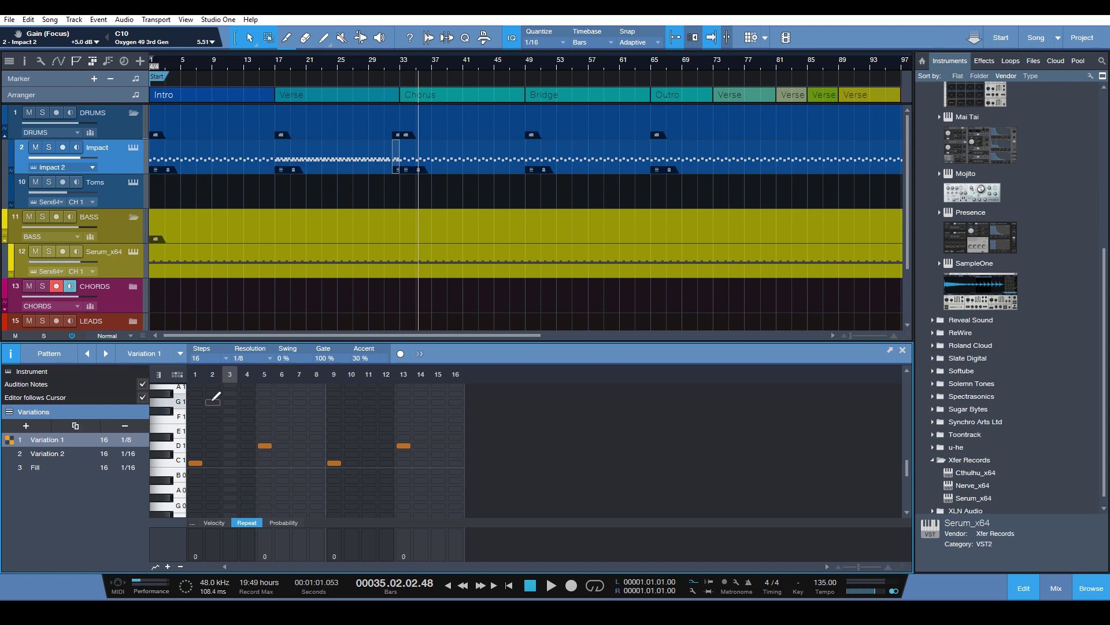
{"action": "scroll", "coordinate": [220, 399], "scroll_direction": "up", "scroll_amount": 5}
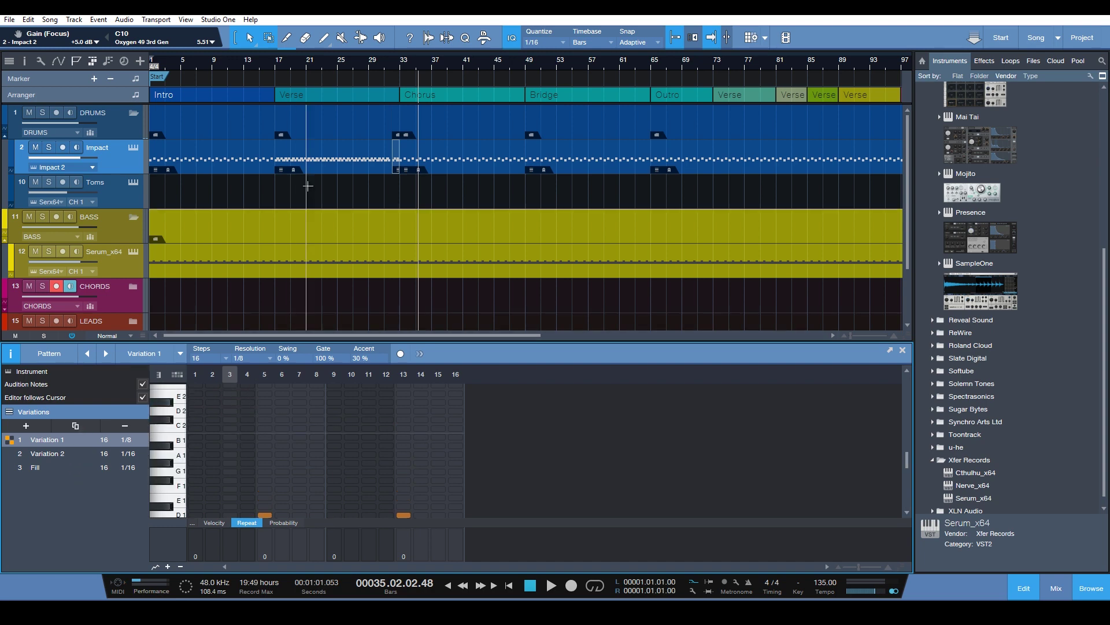
{"action": "left_click", "coordinate": [228, 166]}
{"action": "scroll", "coordinate": [230, 445], "scroll_direction": "up", "scroll_amount": 3}
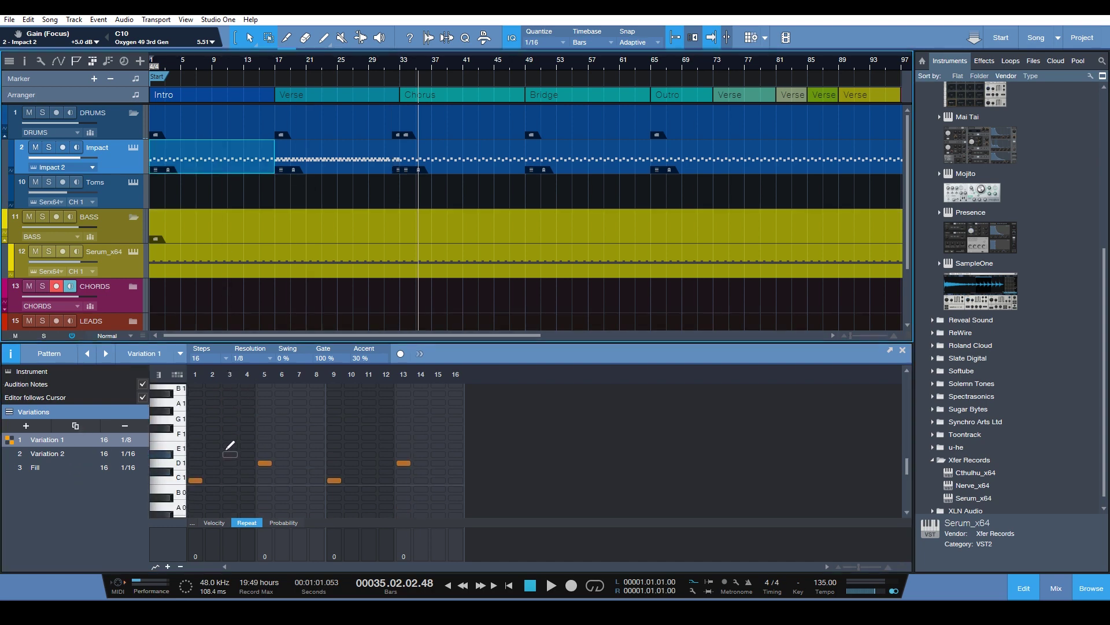
{"action": "scroll", "coordinate": [230, 445], "scroll_direction": "down", "scroll_amount": 1}
{"action": "left_click", "coordinate": [159, 374]}
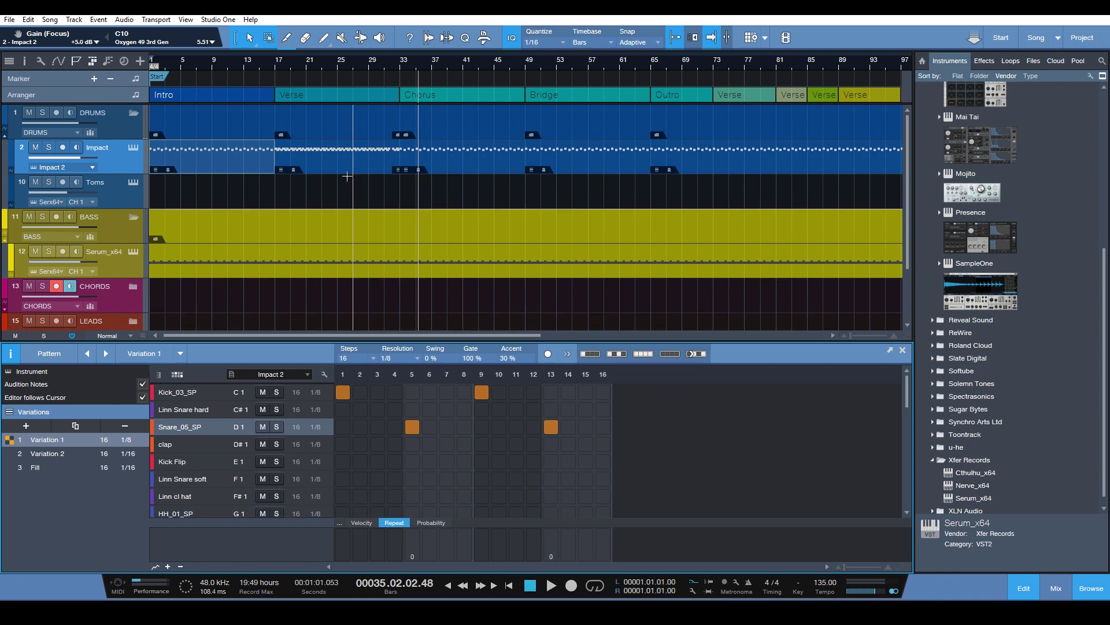
Step: Examine the instrument part operations available for the Verse pattern on the Impact track
{"action": "left_click", "coordinate": [370, 168]}
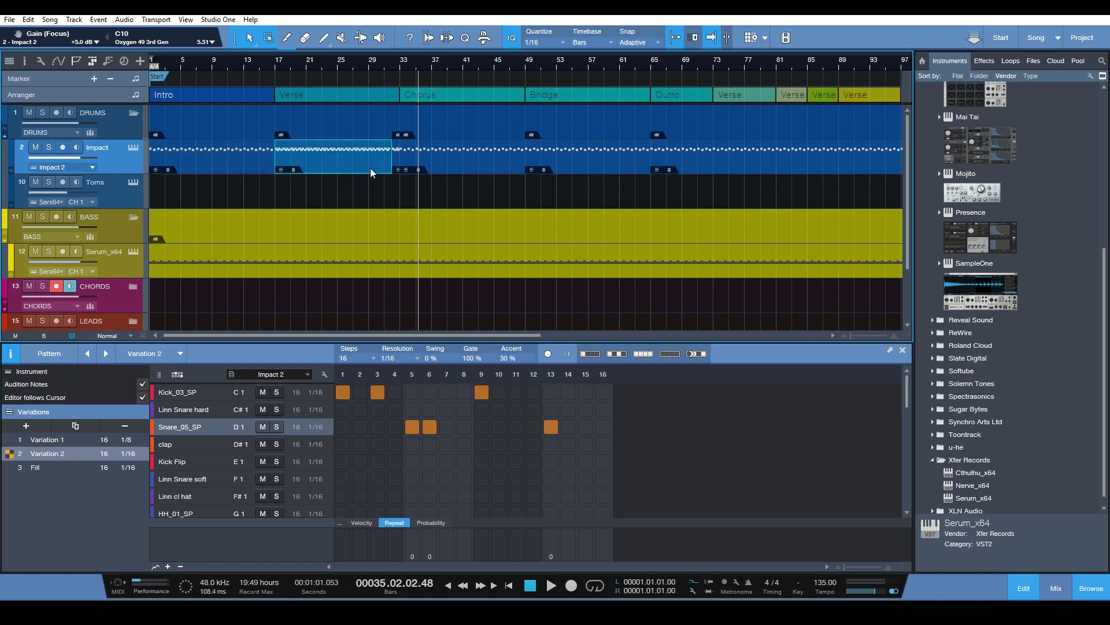
{"action": "right_click", "coordinate": [371, 168]}
{"action": "mouse_move", "coordinate": [451, 373]}
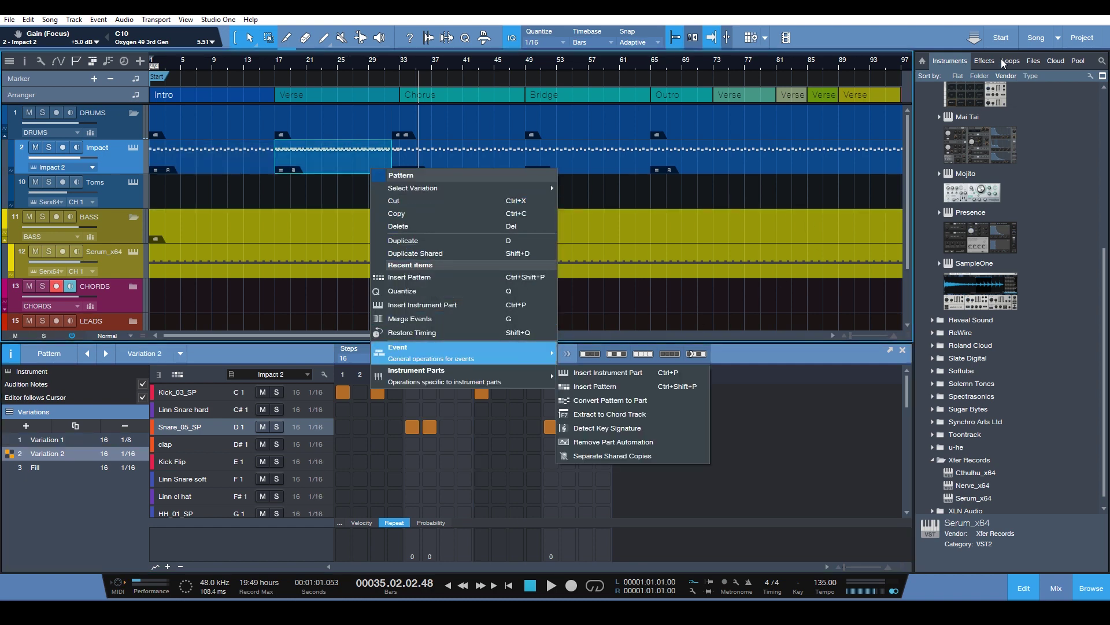
Step: Try to export the Impact Verse pattern to the Downloads folder of the file browser as a Musicloop
{"action": "left_click", "coordinate": [1034, 61]}
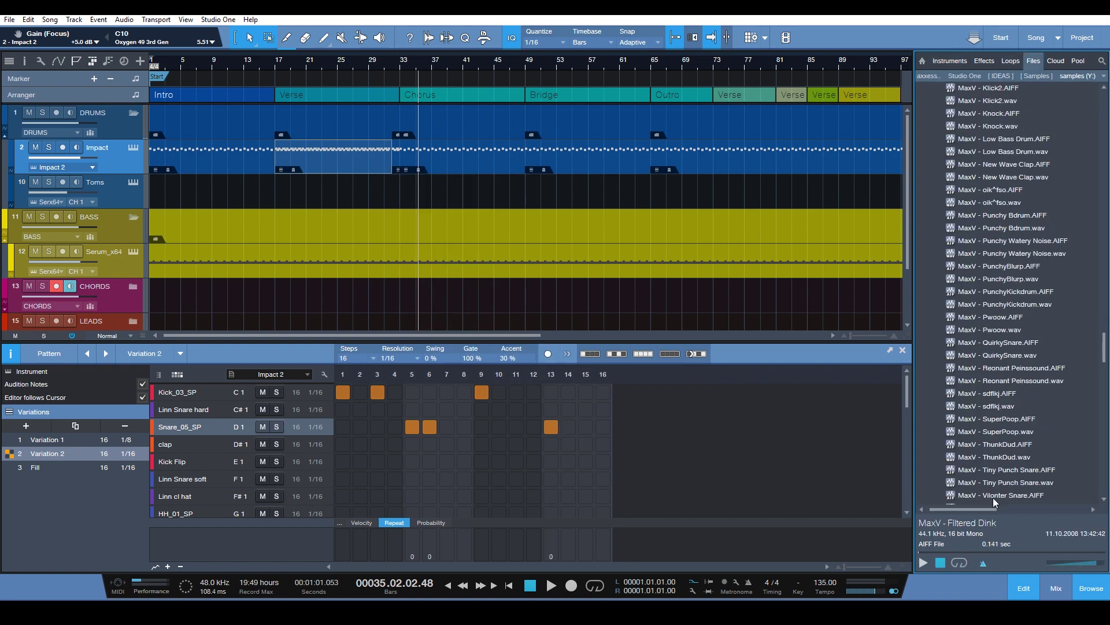
{"action": "scroll", "coordinate": [994, 497], "scroll_direction": "up", "scroll_amount": 15}
{"action": "left_click", "coordinate": [928, 77]}
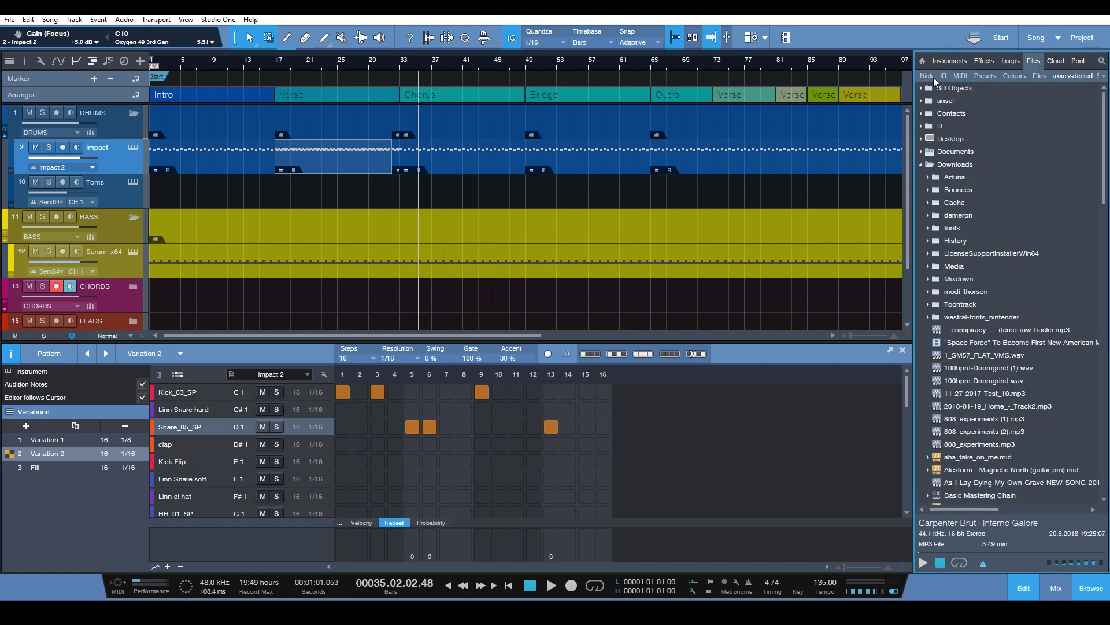
{"action": "left_click", "coordinate": [1073, 76]}
{"action": "left_click_drag", "start_coordinate": [321, 169], "coordinate": [958, 471]}
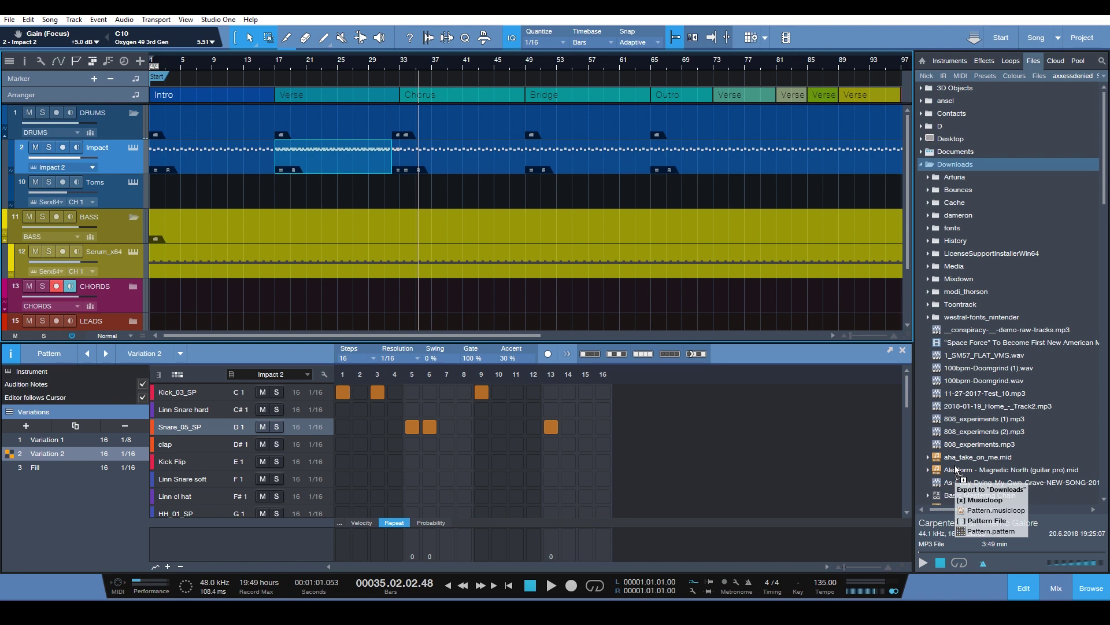
{"action": "left_click_drag", "start_coordinate": [957, 471], "coordinate": [315, 152]}
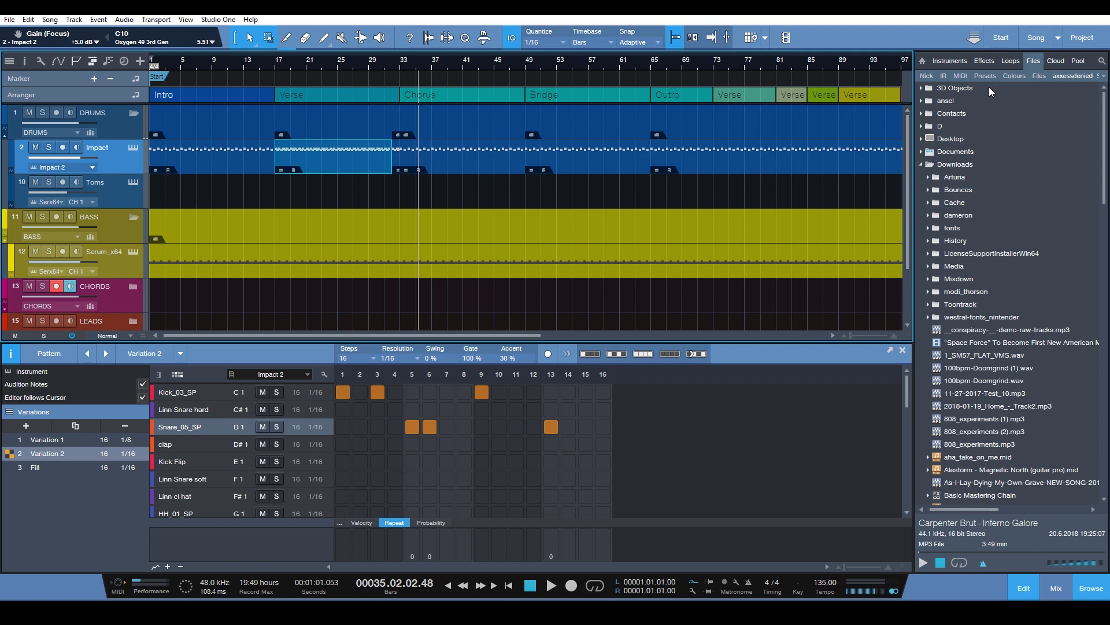
Step: Show the velocity values of the Kick_03_SP steps in the Verse pattern, Variation 2
{"action": "left_click", "coordinate": [1041, 64]}
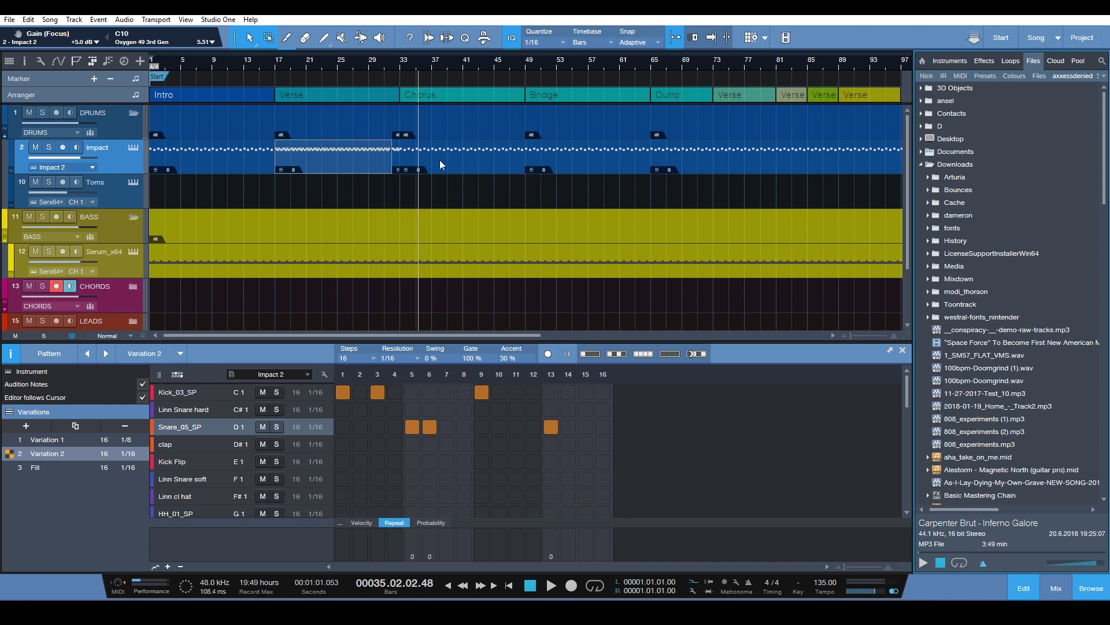
{"action": "left_click", "coordinate": [348, 393]}
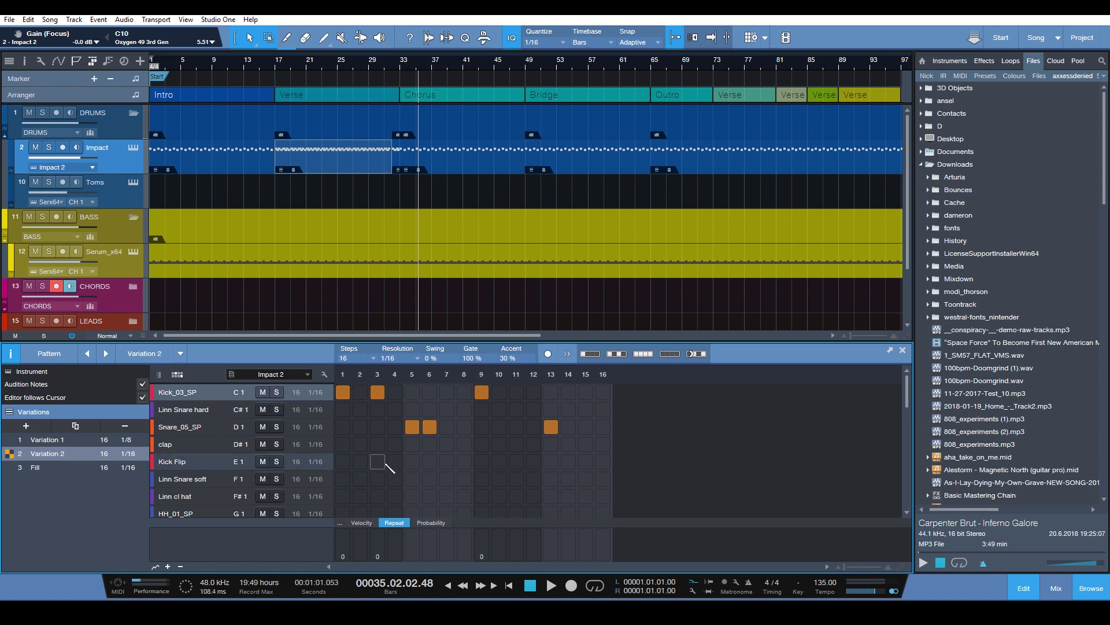
{"action": "left_click", "coordinate": [362, 523]}
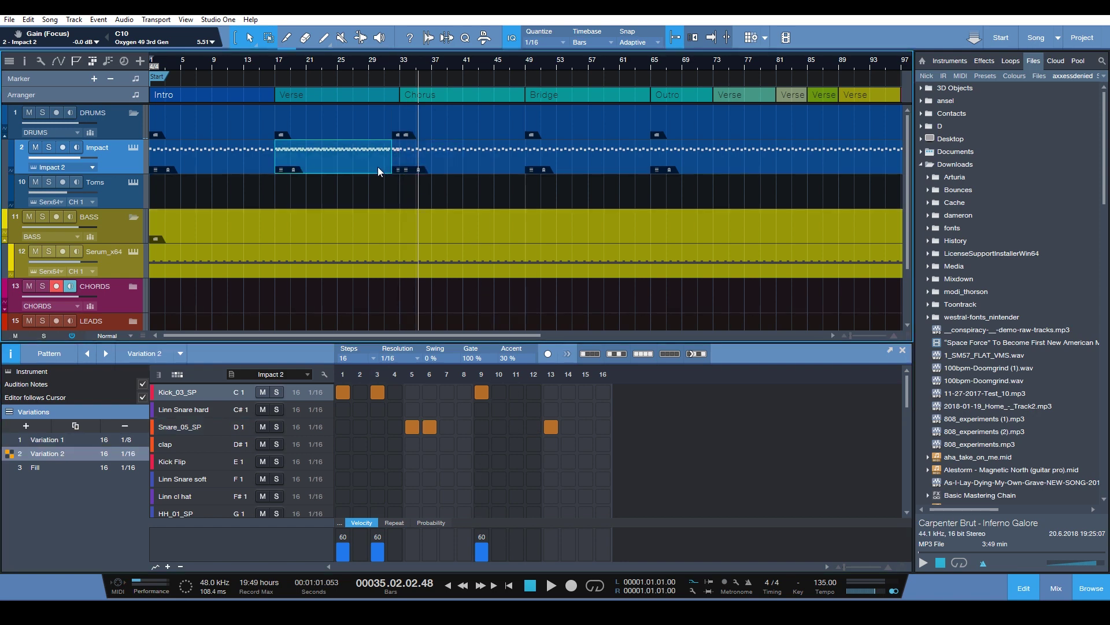
Step: Convert the Serum_x64 bass pattern into a regular instrument part
{"action": "left_click", "coordinate": [181, 267]}
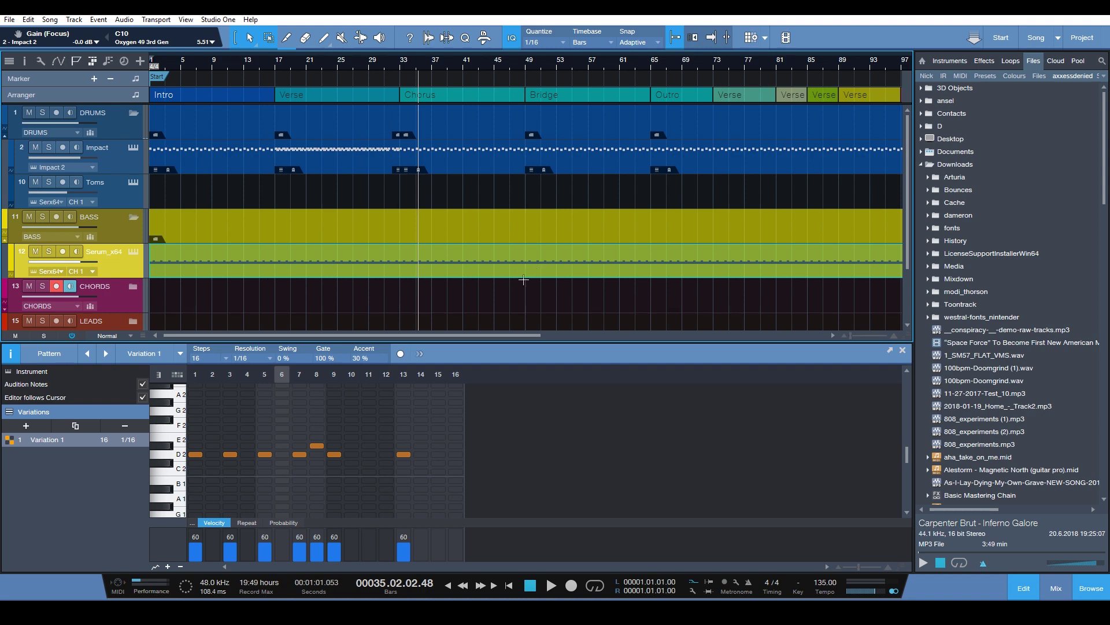
{"action": "mouse_move", "coordinate": [461, 336]}
{"action": "left_mouse_down"}
{"action": "mouse_move", "coordinate": [590, 338]}
{"action": "mouse_move", "coordinate": [450, 346]}
{"action": "left_mouse_up"}
{"action": "left_click", "coordinate": [345, 156]}
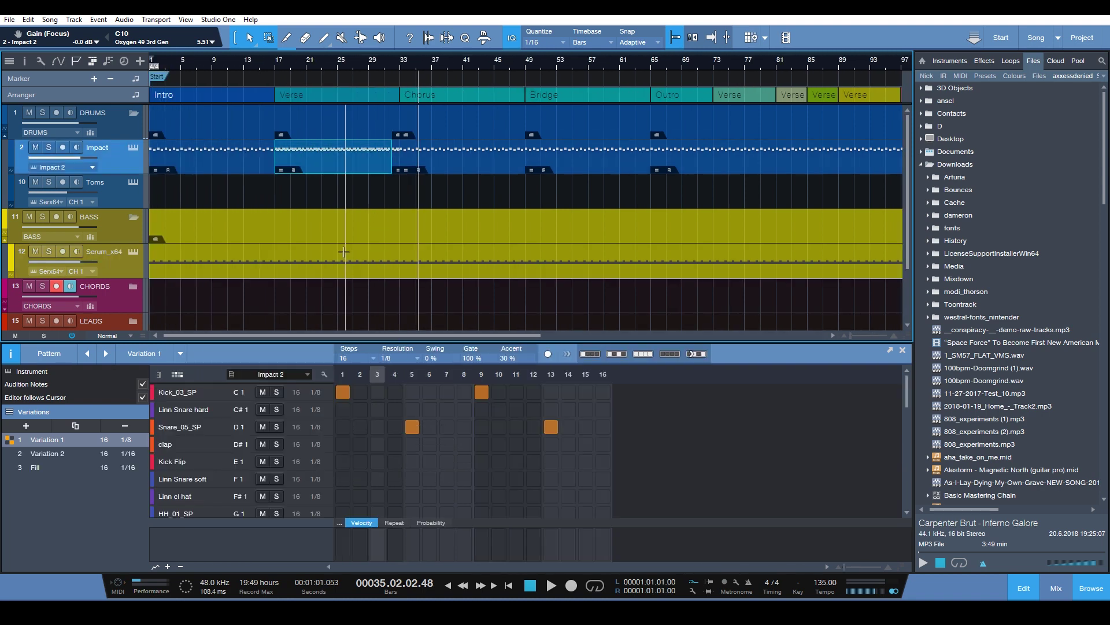
{"action": "left_click", "coordinate": [345, 260]}
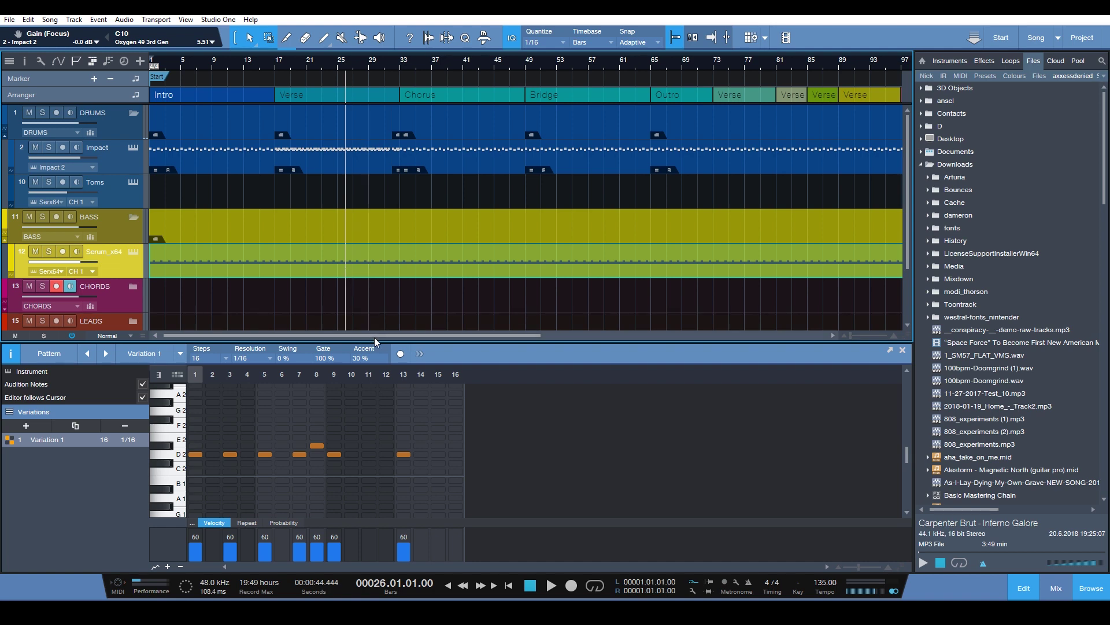
{"action": "mouse_move", "coordinate": [373, 337]}
{"action": "left_mouse_down"}
{"action": "mouse_move", "coordinate": [498, 348]}
{"action": "mouse_move", "coordinate": [380, 347]}
{"action": "left_mouse_up"}
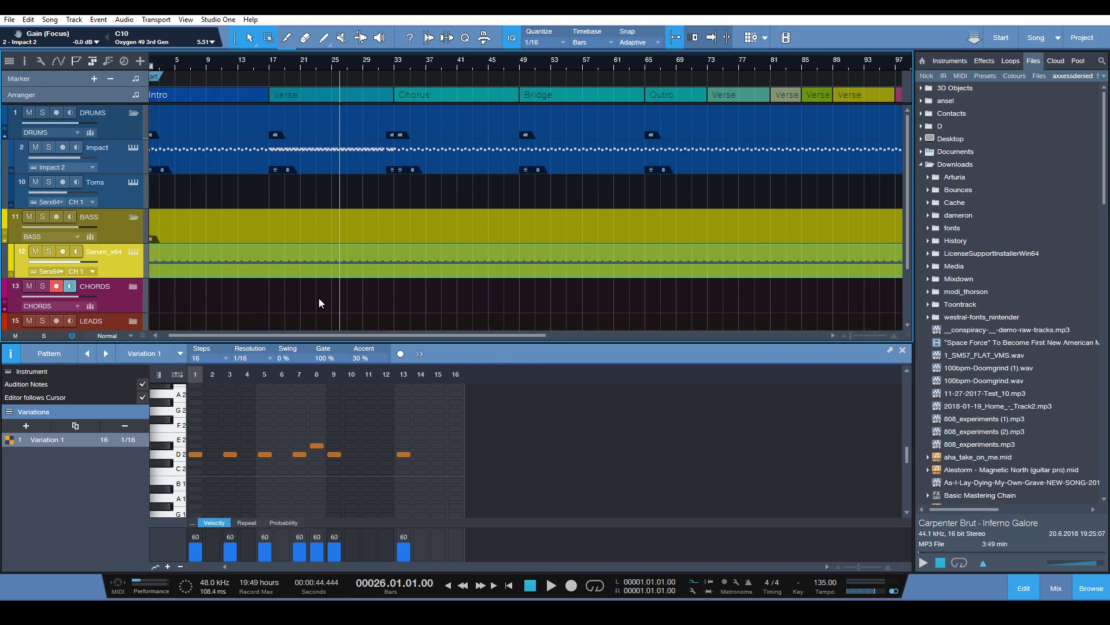
{"action": "right_click", "coordinate": [283, 273]}
{"action": "mouse_move", "coordinate": [370, 451]}
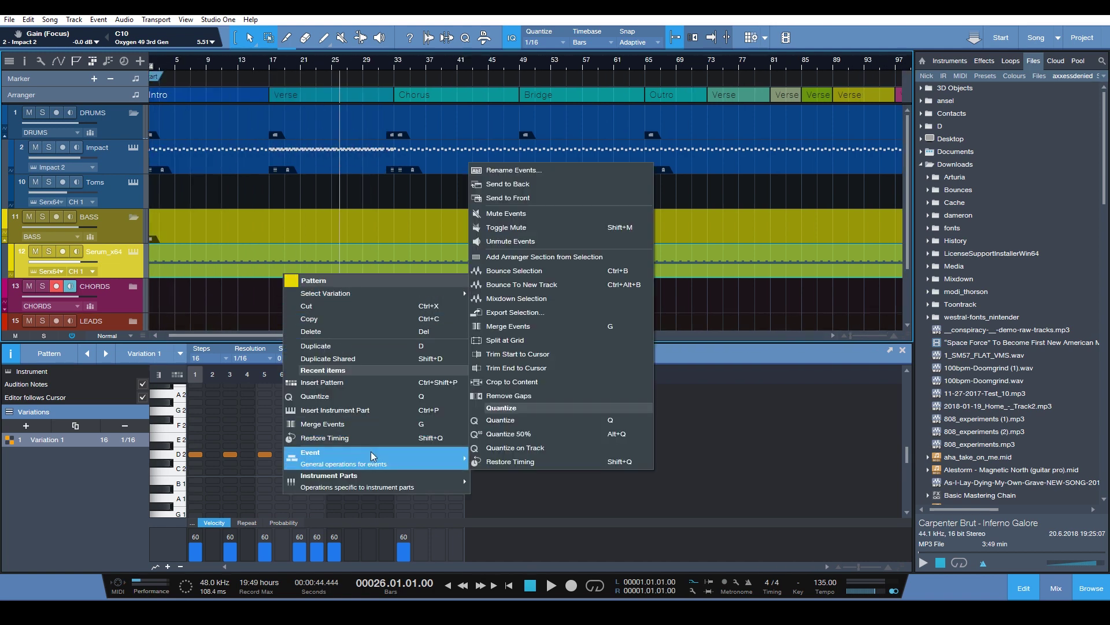
{"action": "mouse_move", "coordinate": [457, 481]}
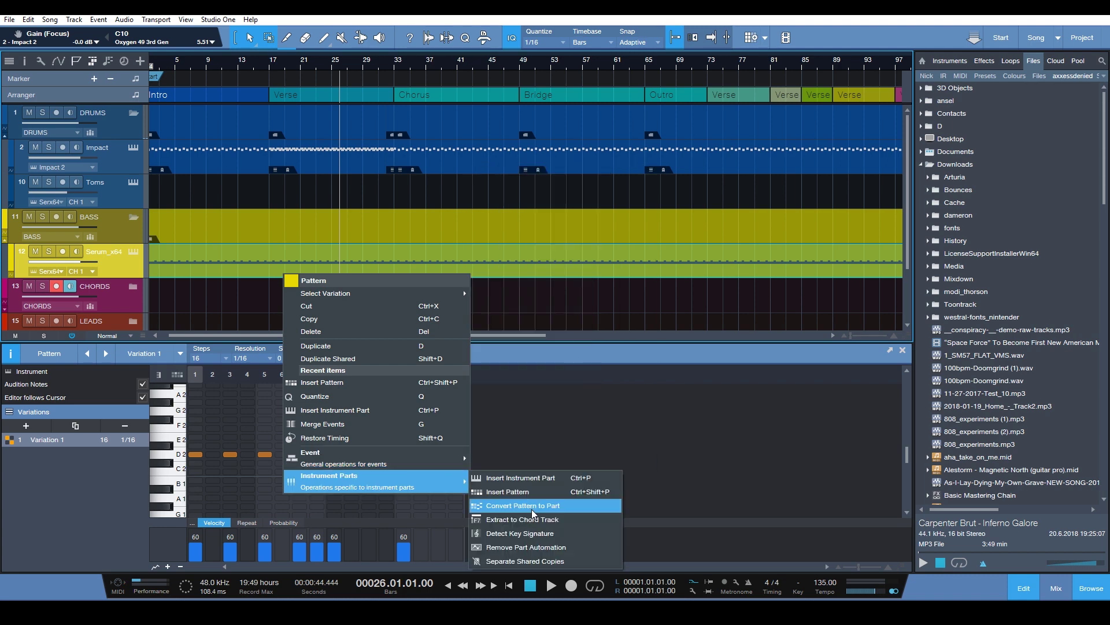
{"action": "left_click", "coordinate": [532, 506]}
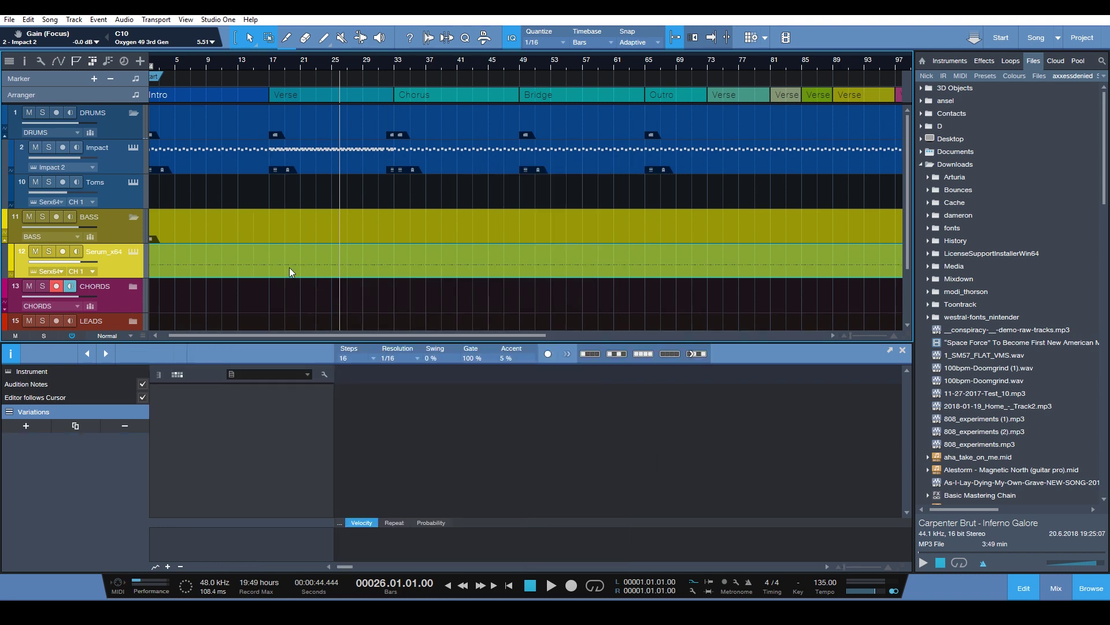
{"action": "left_click", "coordinate": [207, 167]}
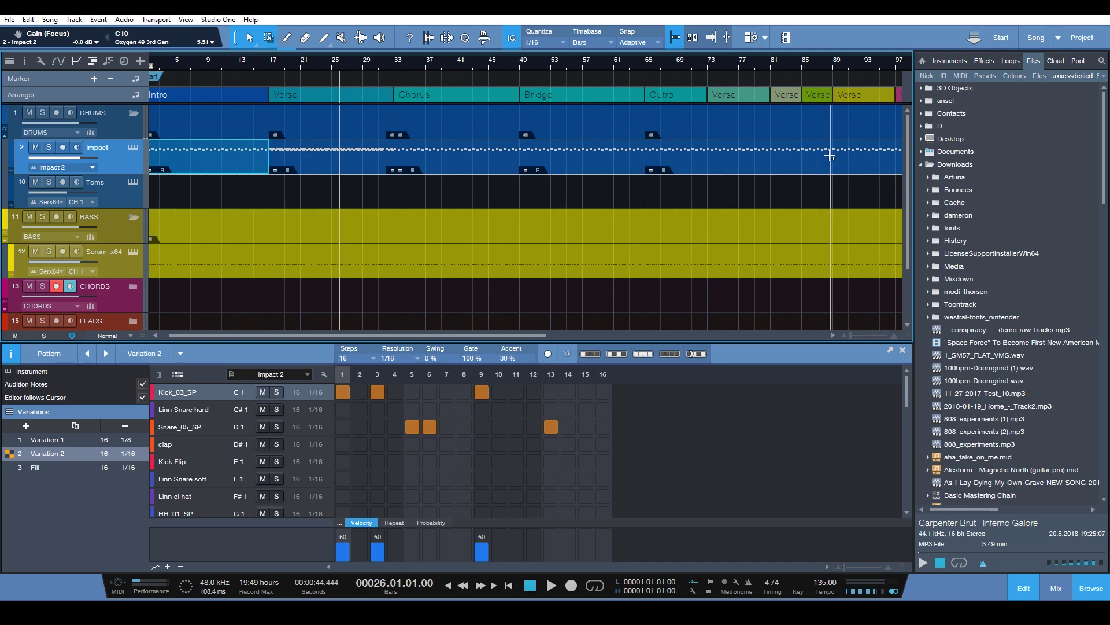
{"action": "scroll", "coordinate": [755, 235], "scroll_direction": "right", "scroll_amount": 5}
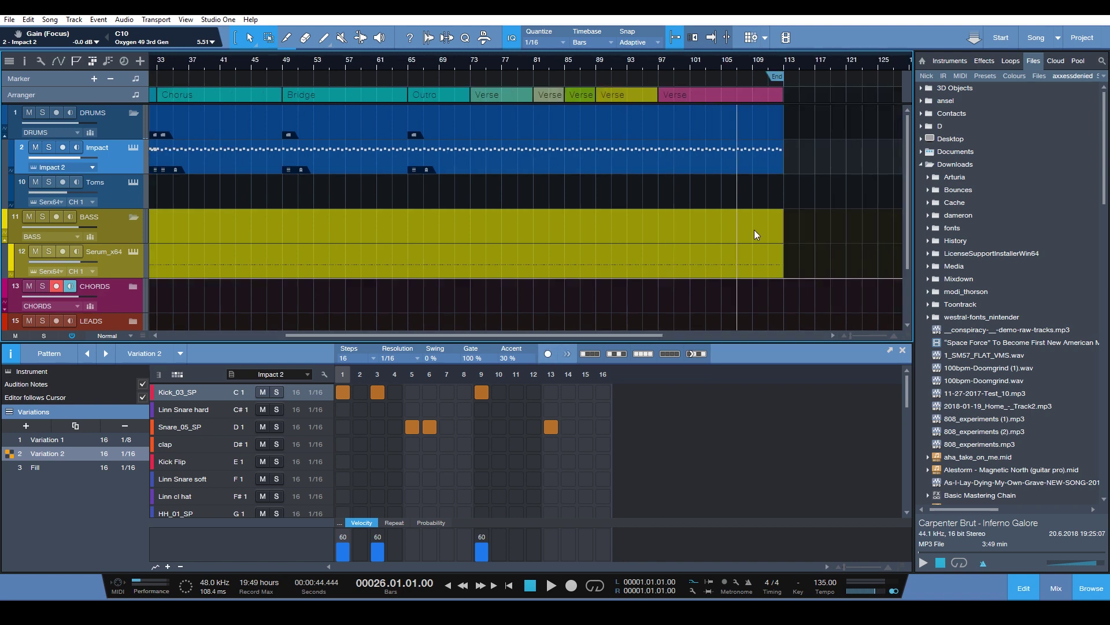
Step: Select all the patterns on the Impact track and convert them to regular instrument parts
{"action": "left_click_drag", "start_coordinate": [804, 165], "coordinate": [3, 153]}
{"action": "right_click", "coordinate": [351, 166]}
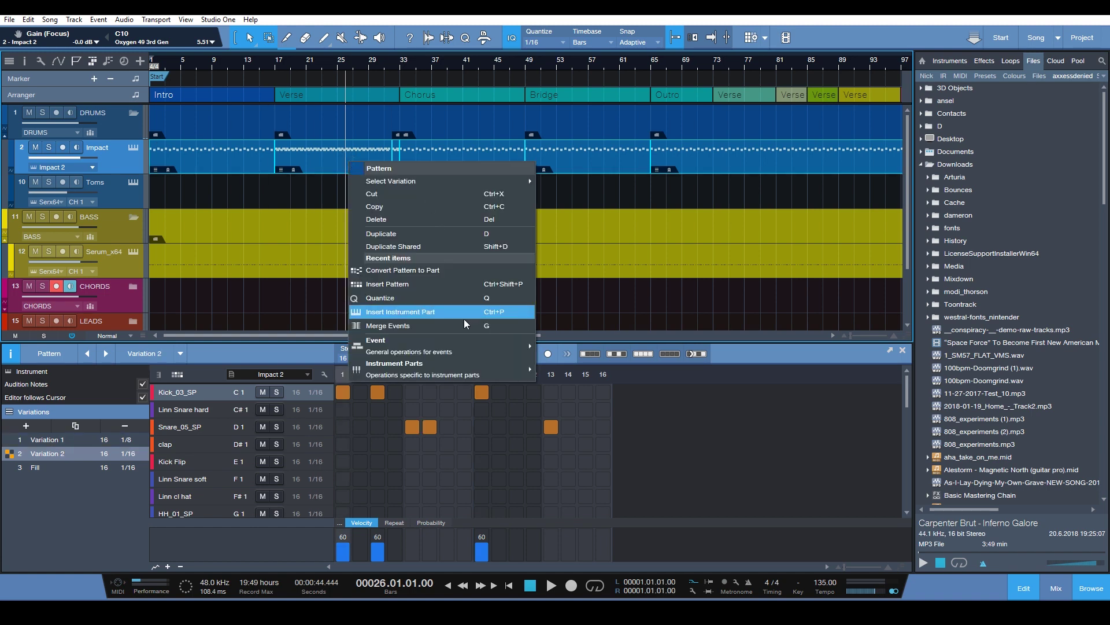
{"action": "mouse_move", "coordinate": [490, 370]}
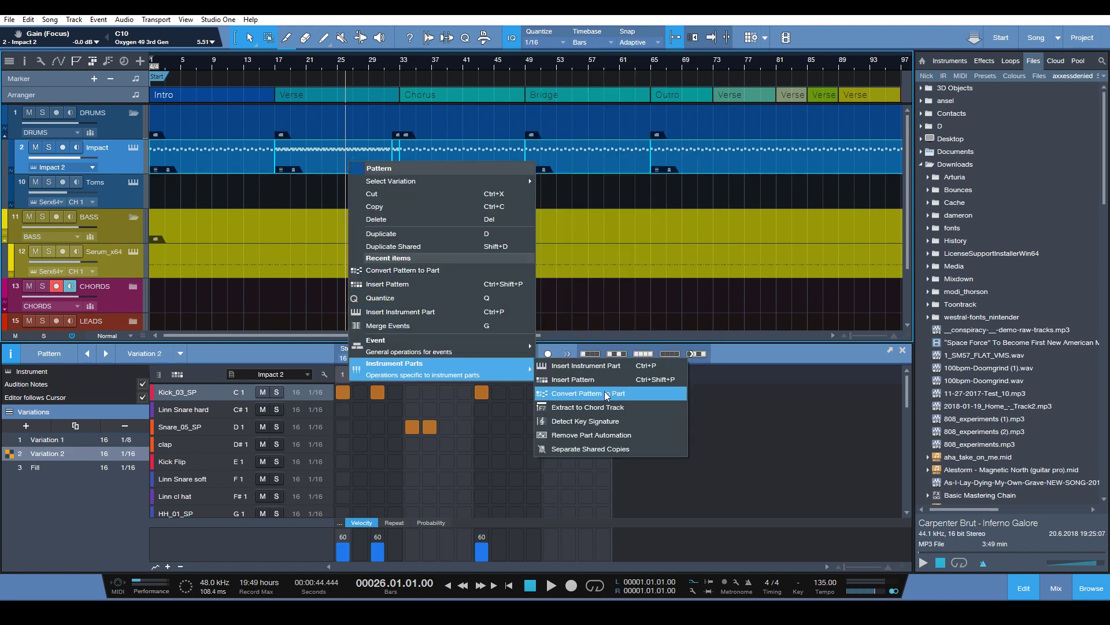
{"action": "left_click", "coordinate": [607, 395]}
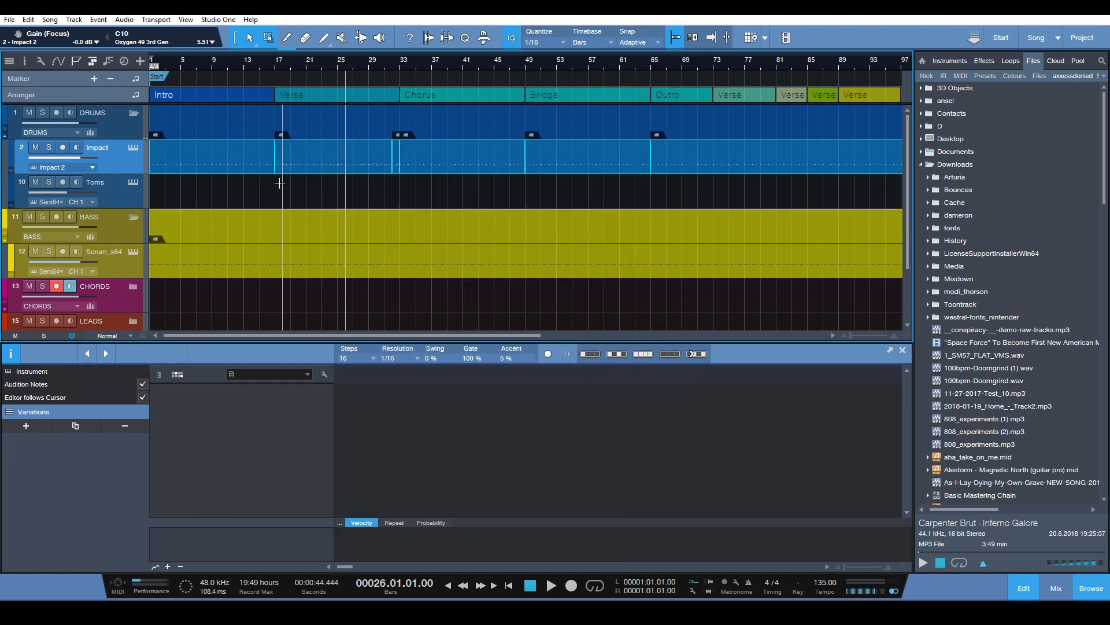
Step: Examine the notes of the converted Impact parts across the Verse, fill, Chorus, Bridge and Outro in the note editor
{"action": "left_click", "coordinate": [303, 162]}
{"action": "left_click", "coordinate": [397, 165]}
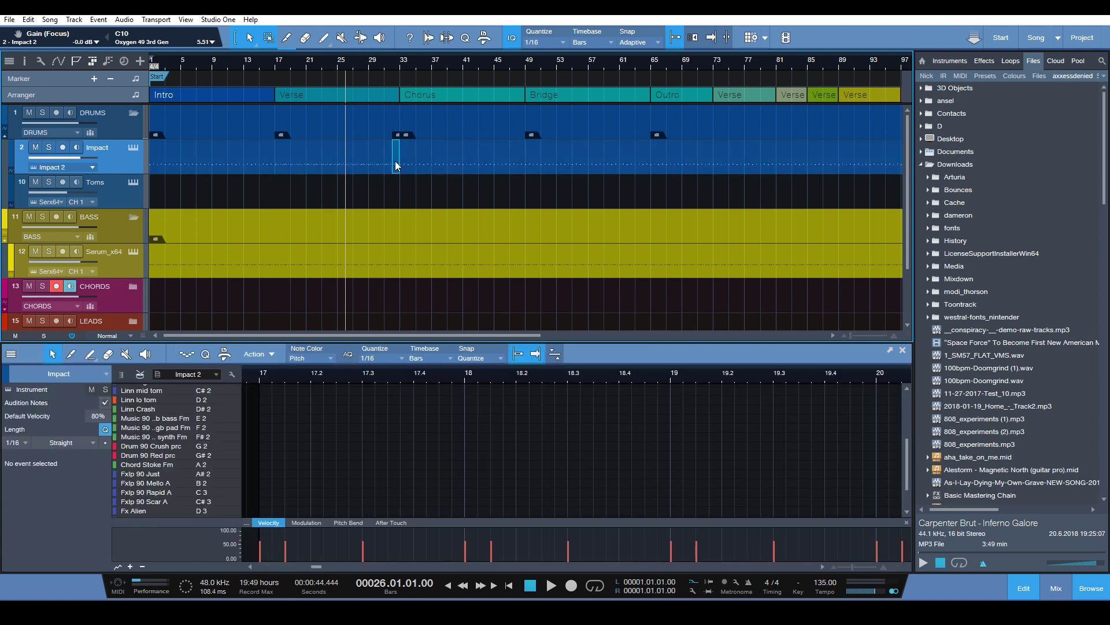
{"action": "left_click", "coordinate": [412, 168]}
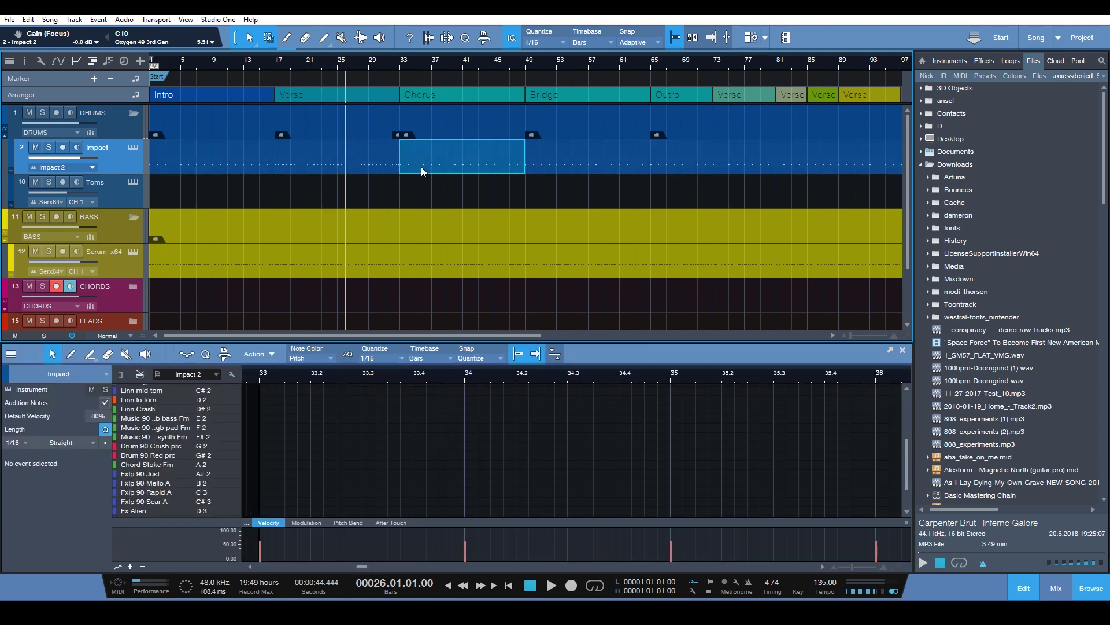
{"action": "left_click", "coordinate": [387, 171]}
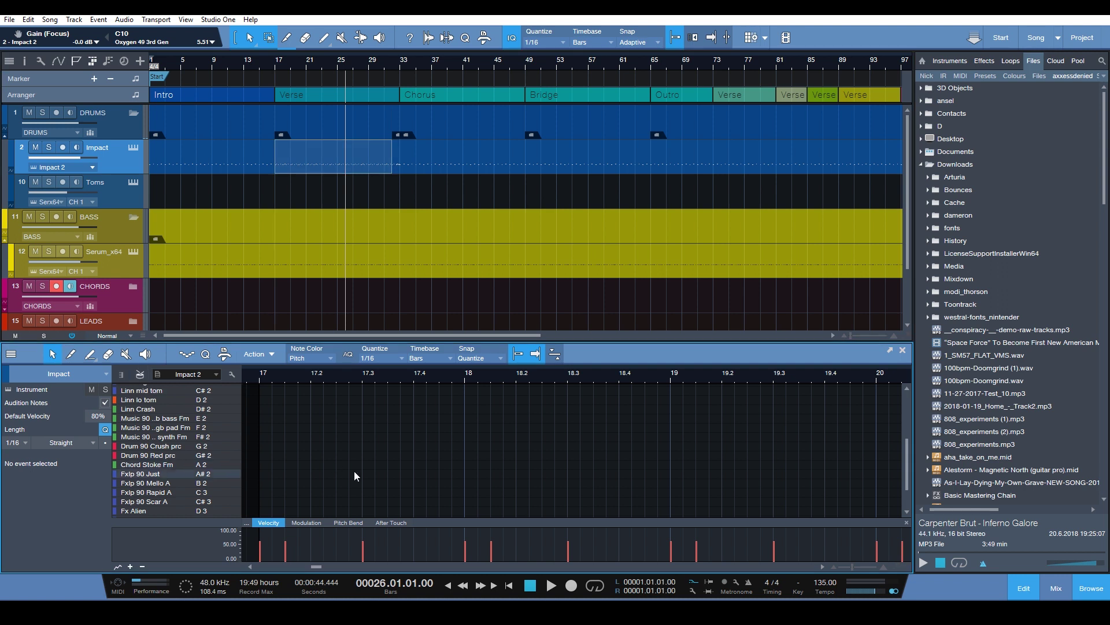
{"action": "scroll", "coordinate": [354, 471], "scroll_direction": "up", "scroll_amount": 3}
{"action": "scroll", "coordinate": [377, 482], "scroll_direction": "up", "scroll_amount": 3}
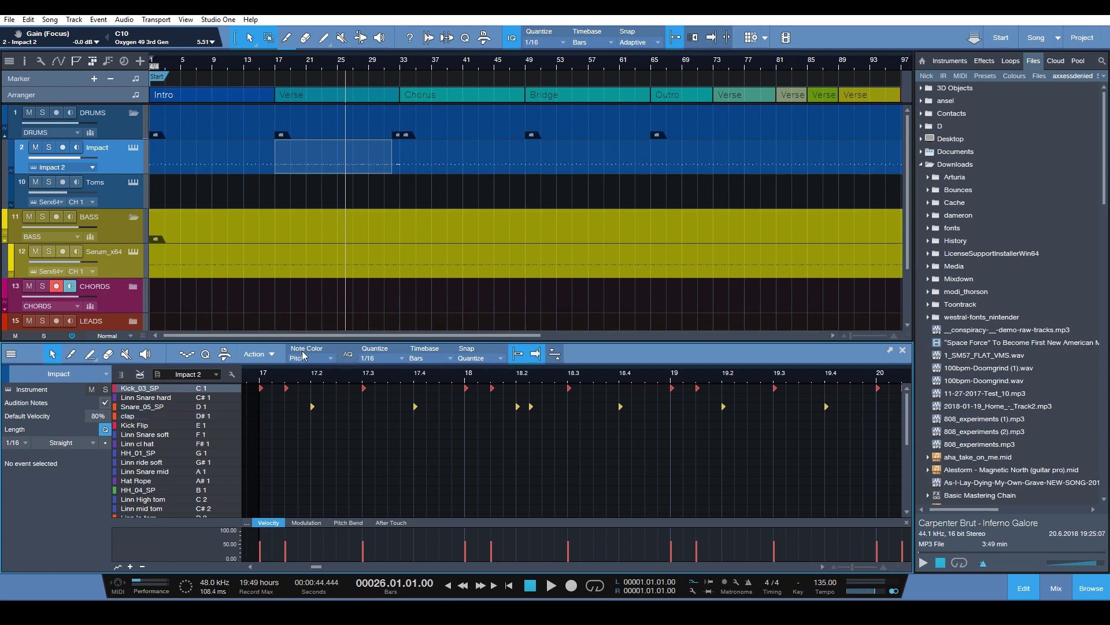
{"action": "left_click_drag", "start_coordinate": [311, 335], "coordinate": [363, 336]}
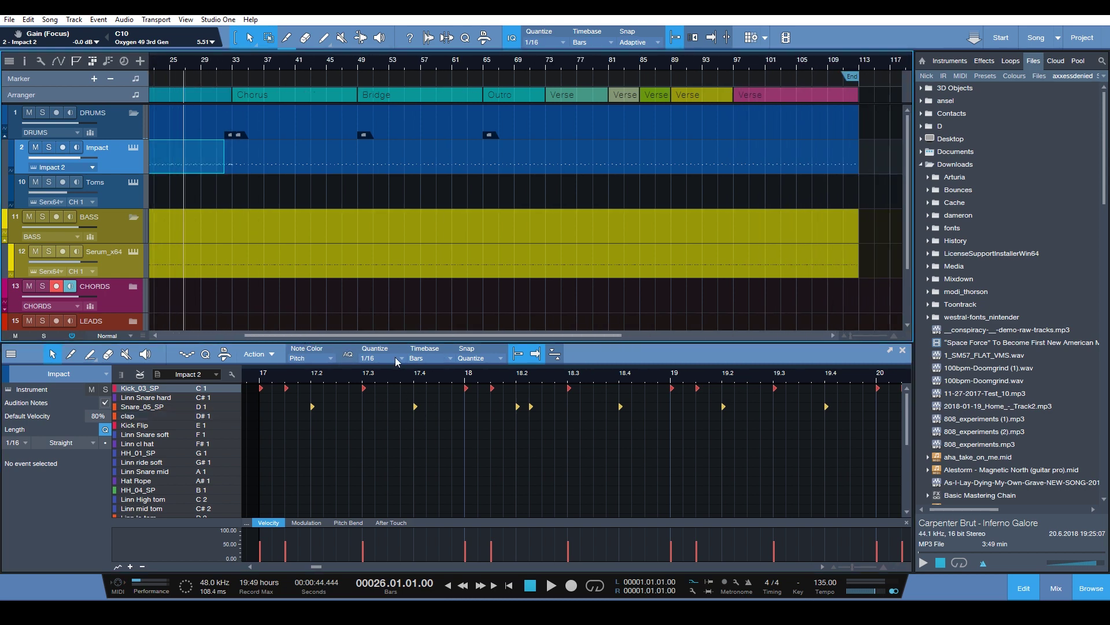
{"action": "left_click", "coordinate": [535, 155]}
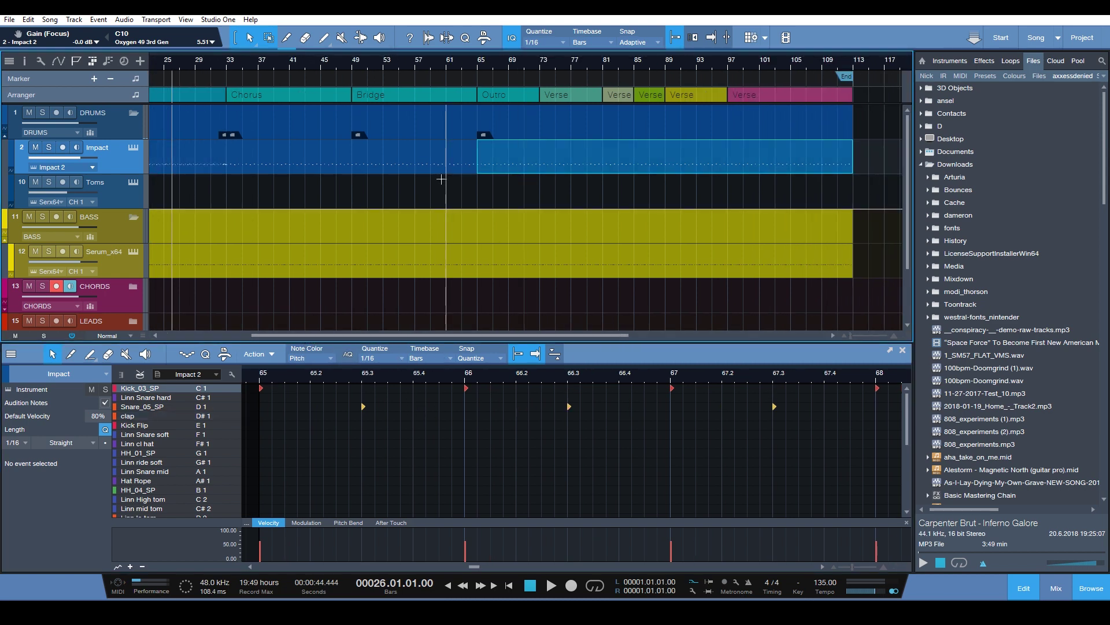
{"action": "left_click", "coordinate": [412, 168]}
{"action": "left_click", "coordinate": [320, 173]}
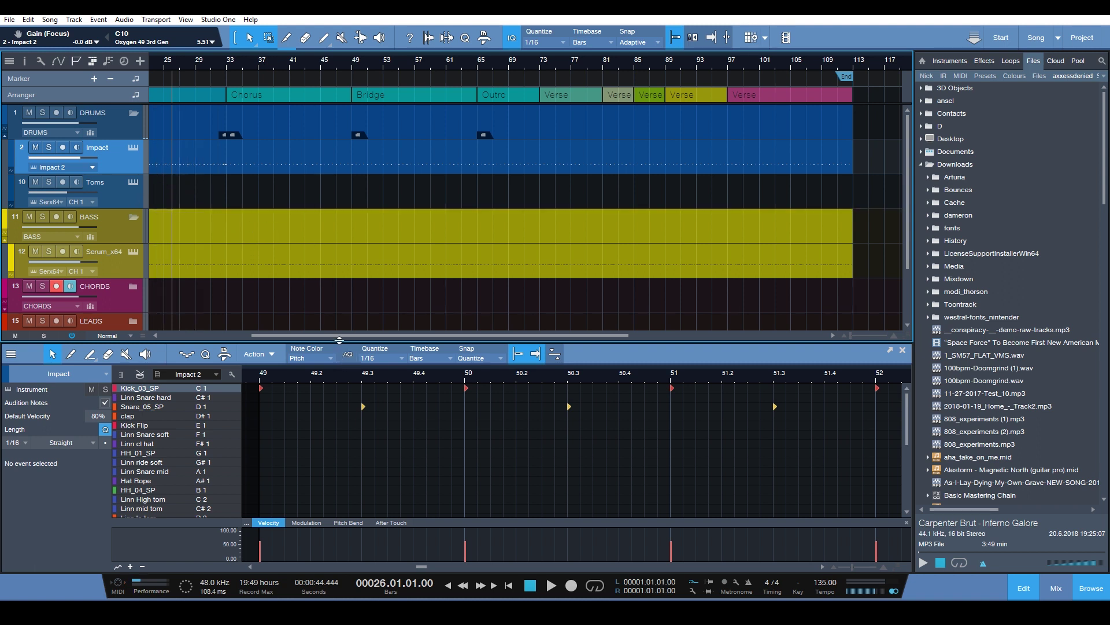
{"action": "left_click_drag", "start_coordinate": [340, 334], "coordinate": [253, 335]}
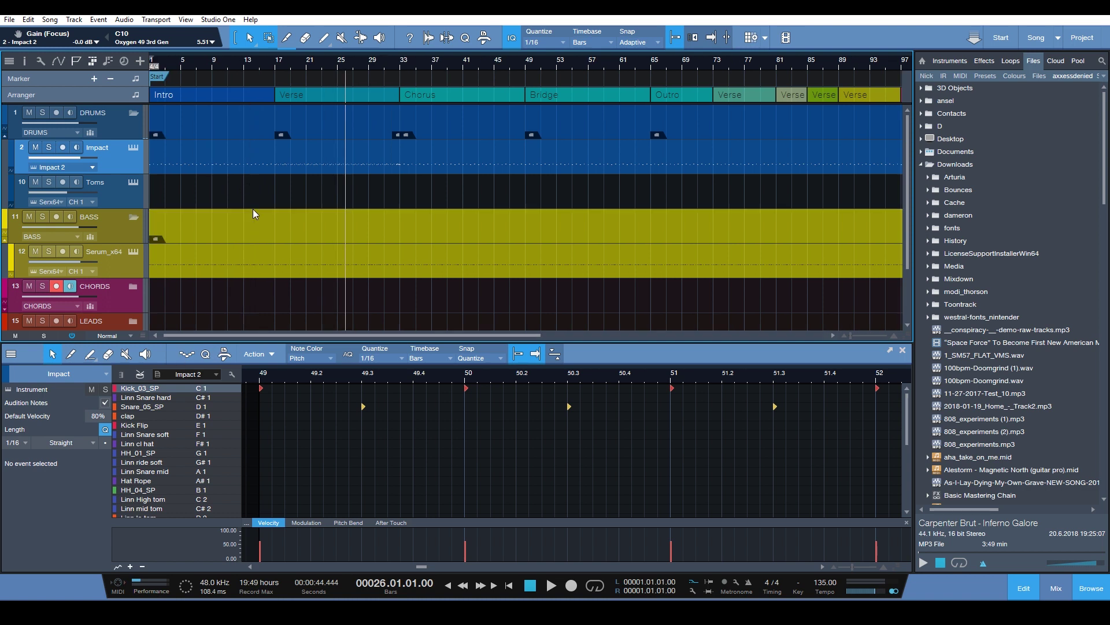
{"action": "scroll", "coordinate": [370, 188], "scroll_direction": "down", "scroll_amount": 1}
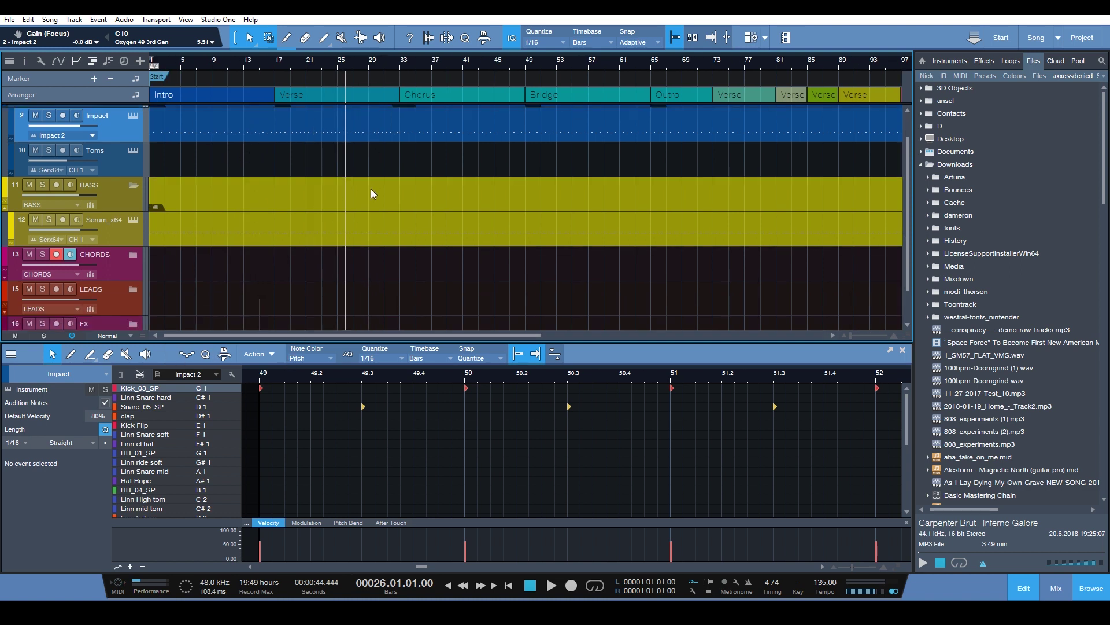
{"action": "scroll", "coordinate": [370, 189], "scroll_direction": "up", "scroll_amount": 1}
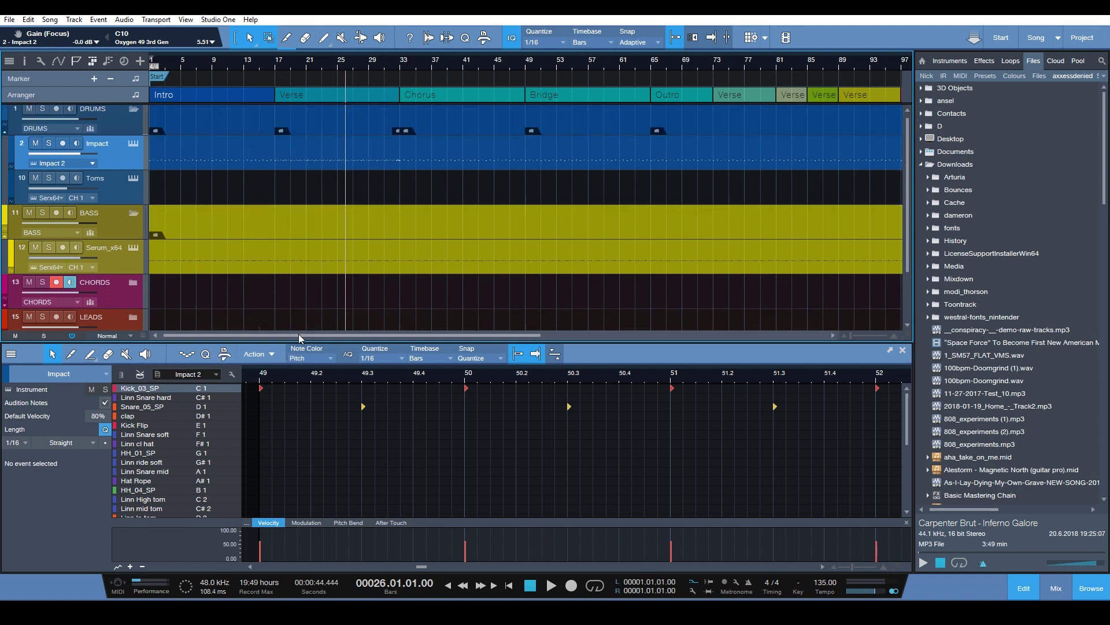
{"action": "left_click_drag", "start_coordinate": [299, 335], "coordinate": [417, 391]}
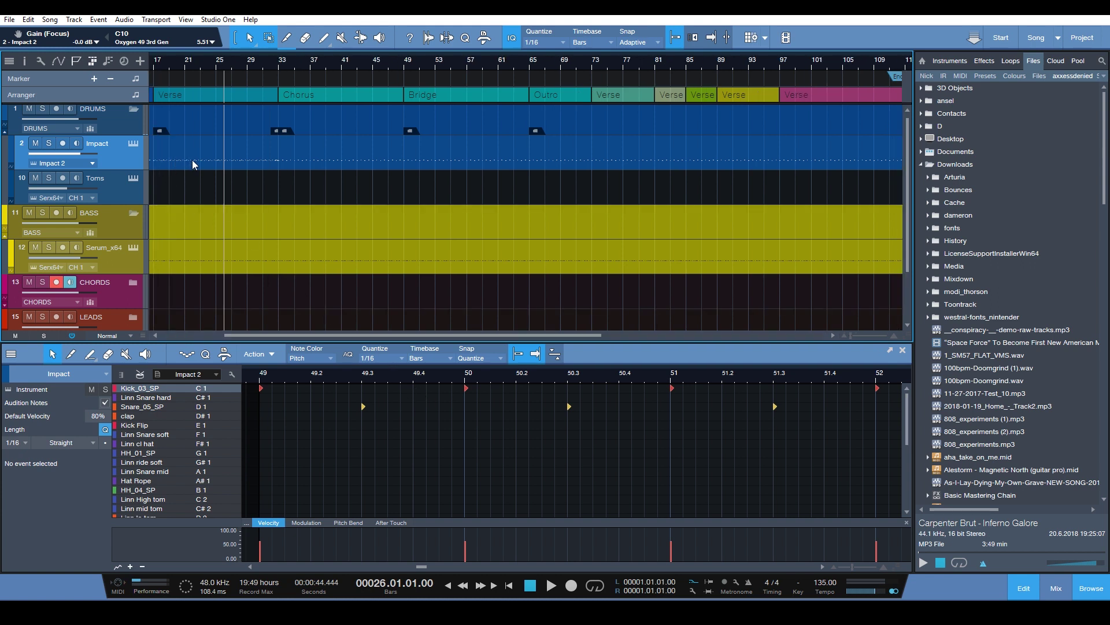